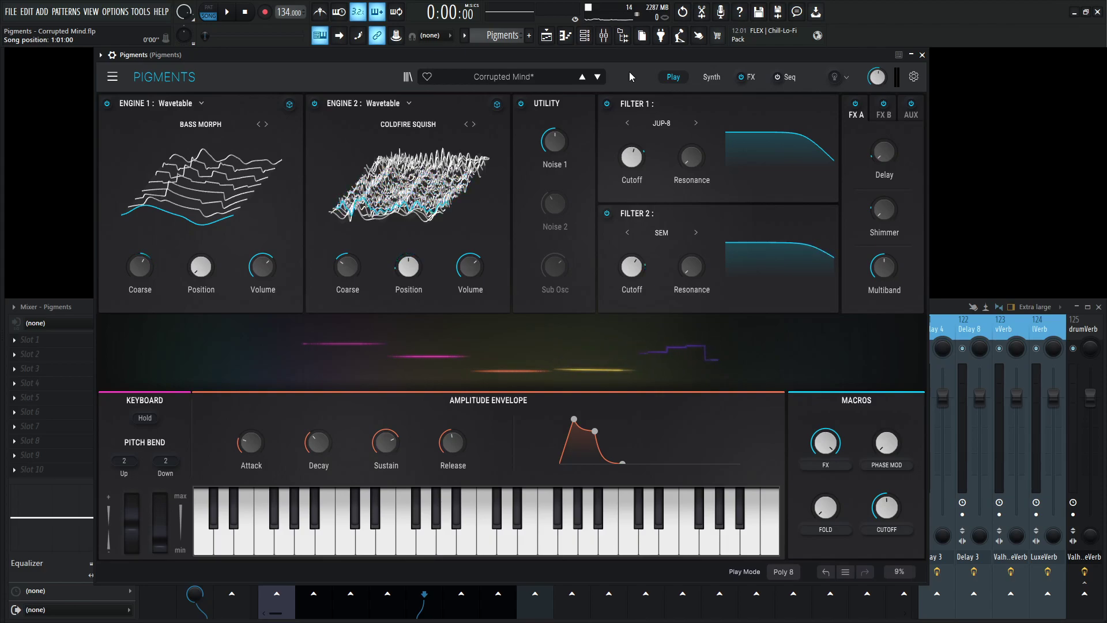
Step: Play D and A notes while raising the Fold macro, then lowering it to almost zero
{"action": "key", "text": "x"}
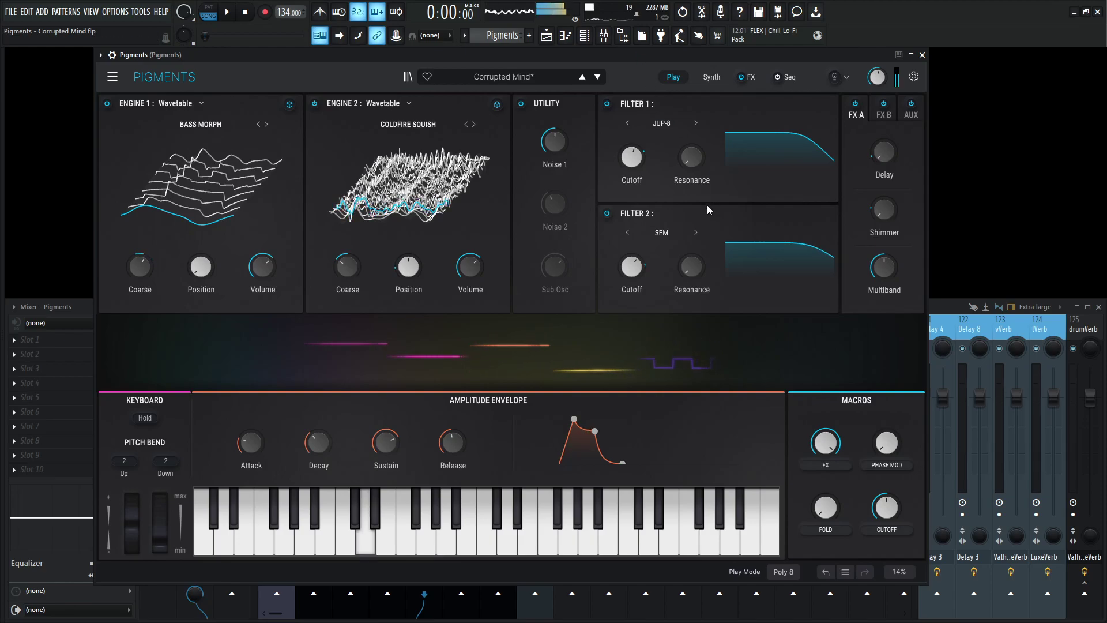
{"action": "left_click_drag", "start_coordinate": [825, 506], "coordinate": [826, 498]}
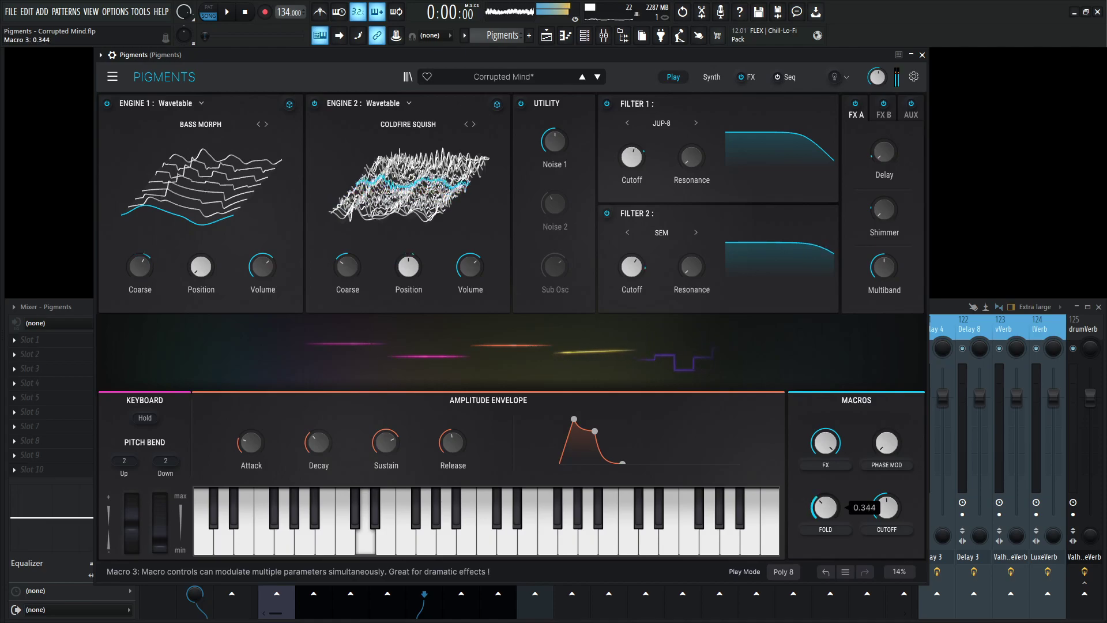
{"action": "key", "text": "n"}
{"action": "left_click_drag", "start_coordinate": [826, 498], "coordinate": [826, 500]}
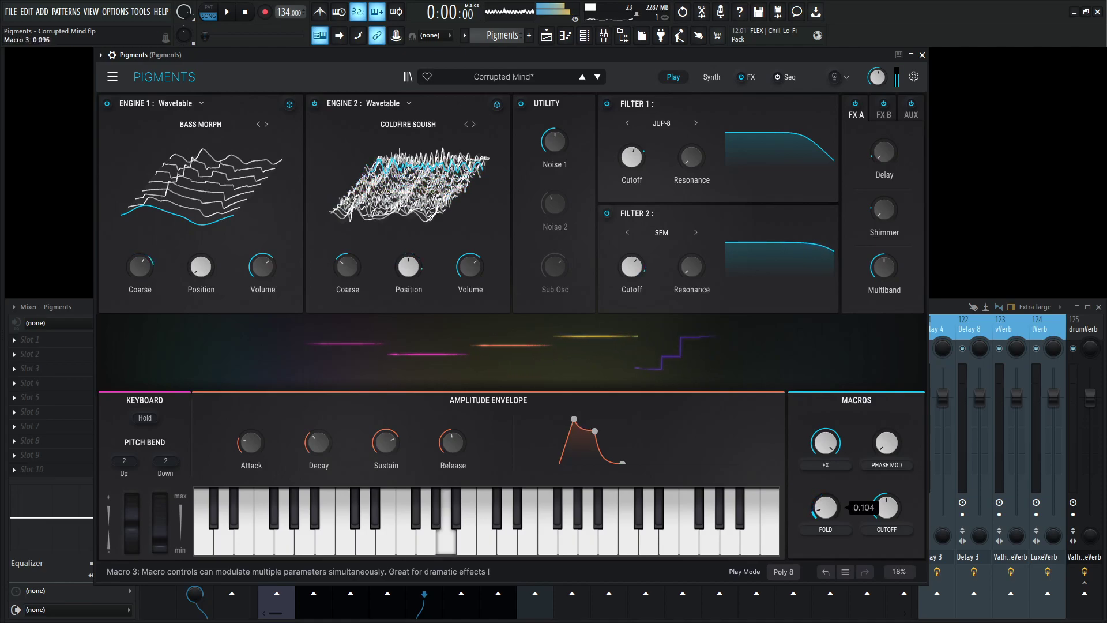
{"action": "left_click_drag", "start_coordinate": [825, 500], "coordinate": [826, 503]}
{"action": "key", "text": "x"}
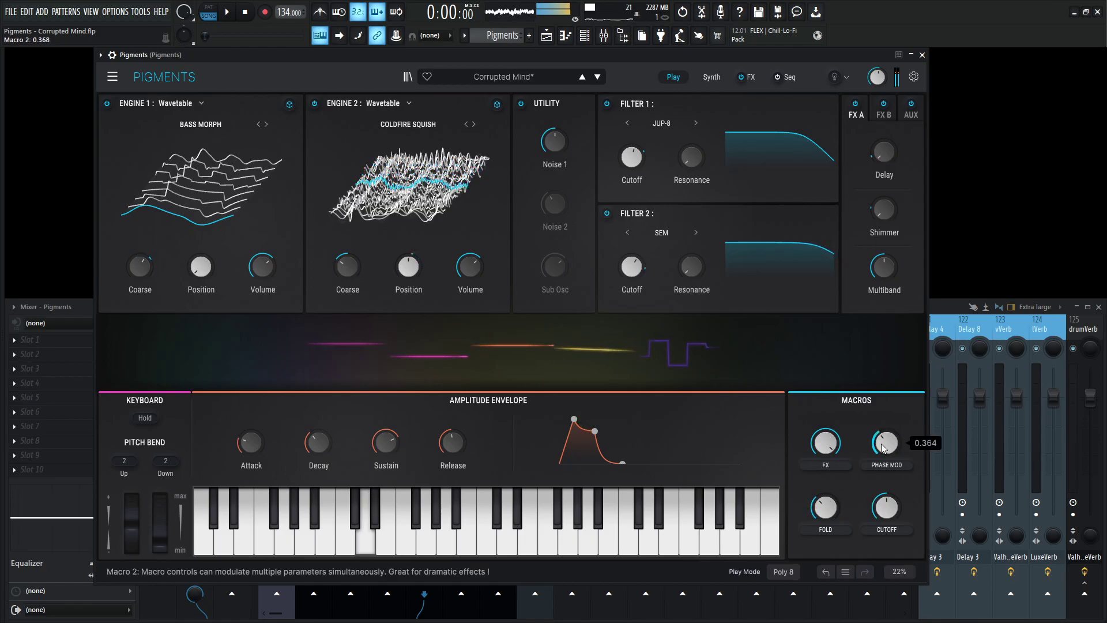
Step: Lower the Cutoff macro, bring Fold back up, and settle Phase Mod at 0.644
{"action": "left_click_drag", "start_coordinate": [886, 507], "coordinate": [886, 508]}
{"action": "key", "text": "n"}
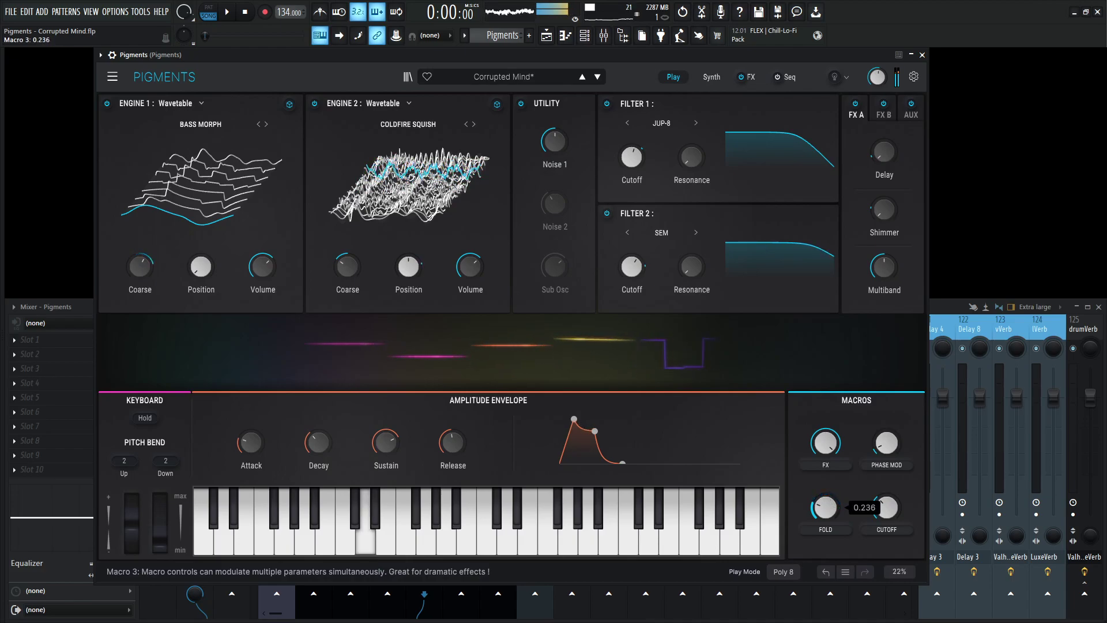
{"action": "left_click_drag", "start_coordinate": [886, 509], "coordinate": [825, 510]}
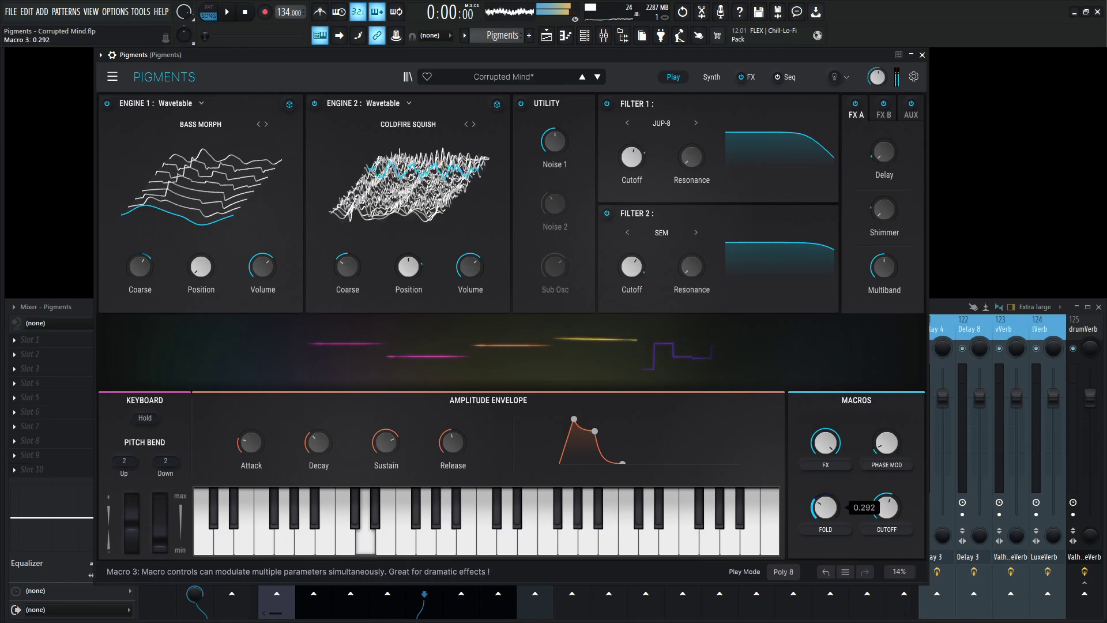
{"action": "left_click_drag", "start_coordinate": [886, 443], "coordinate": [886, 441]}
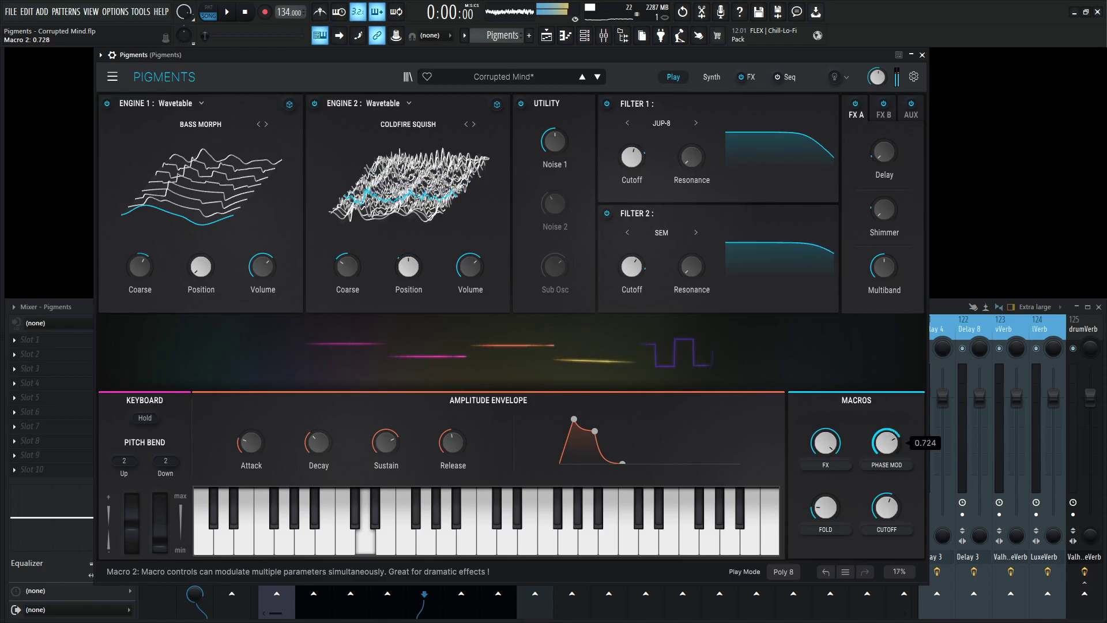
{"action": "left_click_drag", "start_coordinate": [886, 442], "coordinate": [886, 438]}
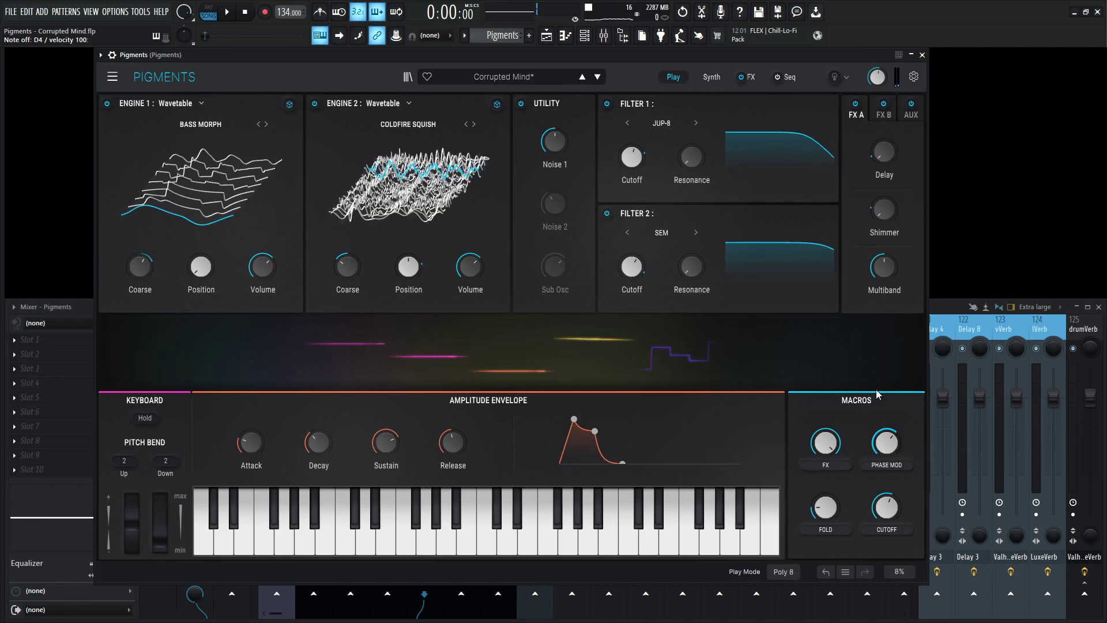
Step: Bypass Engine 2, then open Engine 1's wavetable list showing Bass Morph in the Synthesizers bank
{"action": "left_click", "coordinate": [748, 78]}
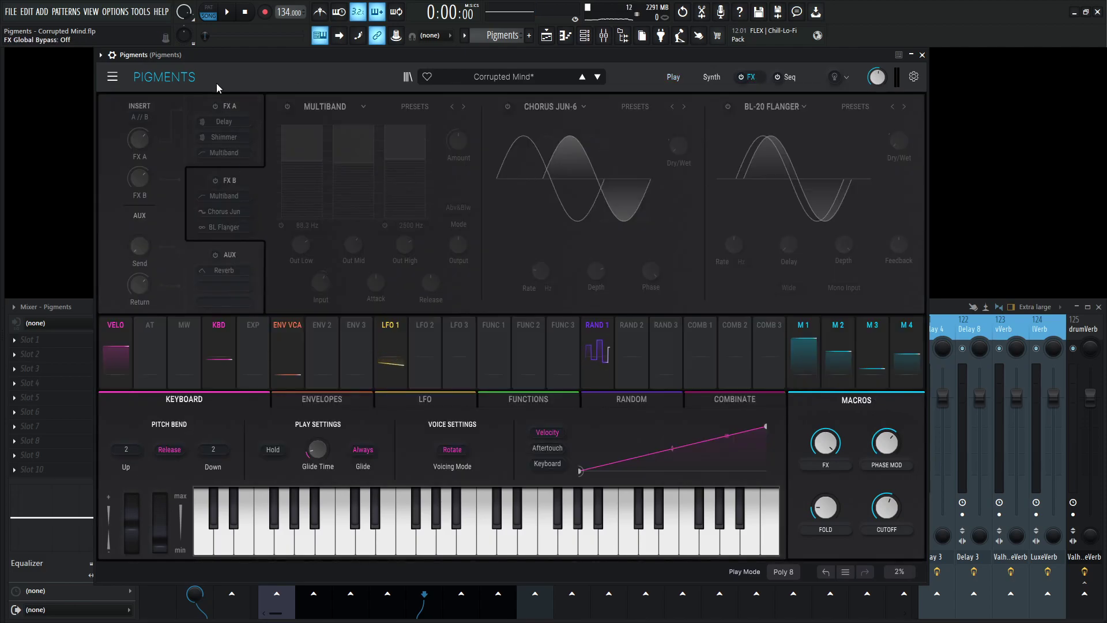
{"action": "left_click", "coordinate": [712, 78]}
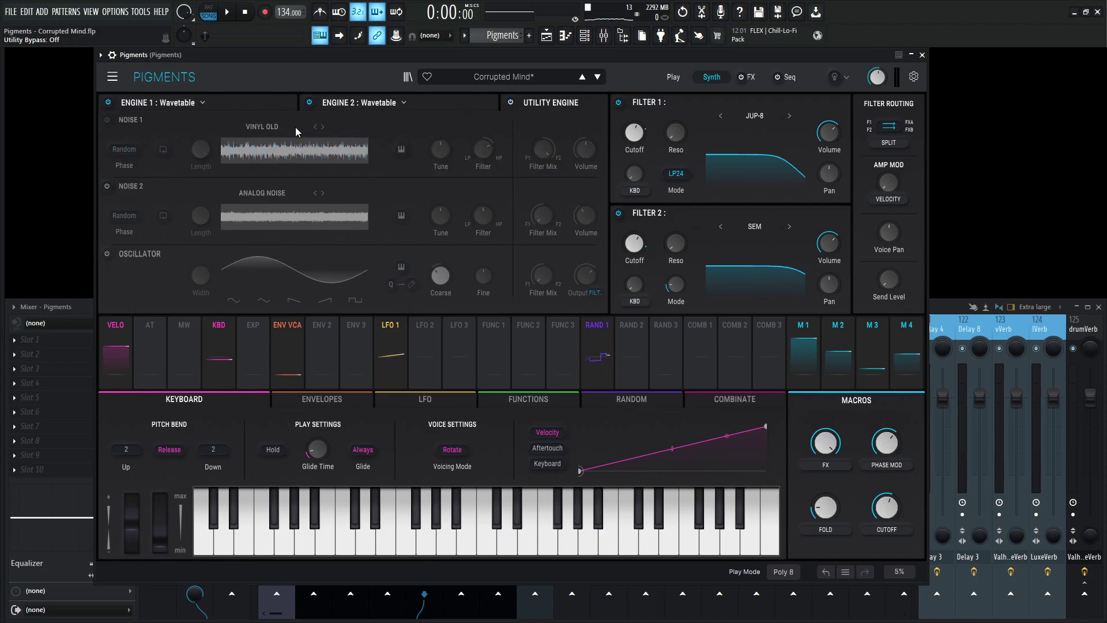
{"action": "left_click", "coordinate": [415, 105]}
{"action": "left_click", "coordinate": [310, 104]}
{"action": "left_click", "coordinate": [255, 105]}
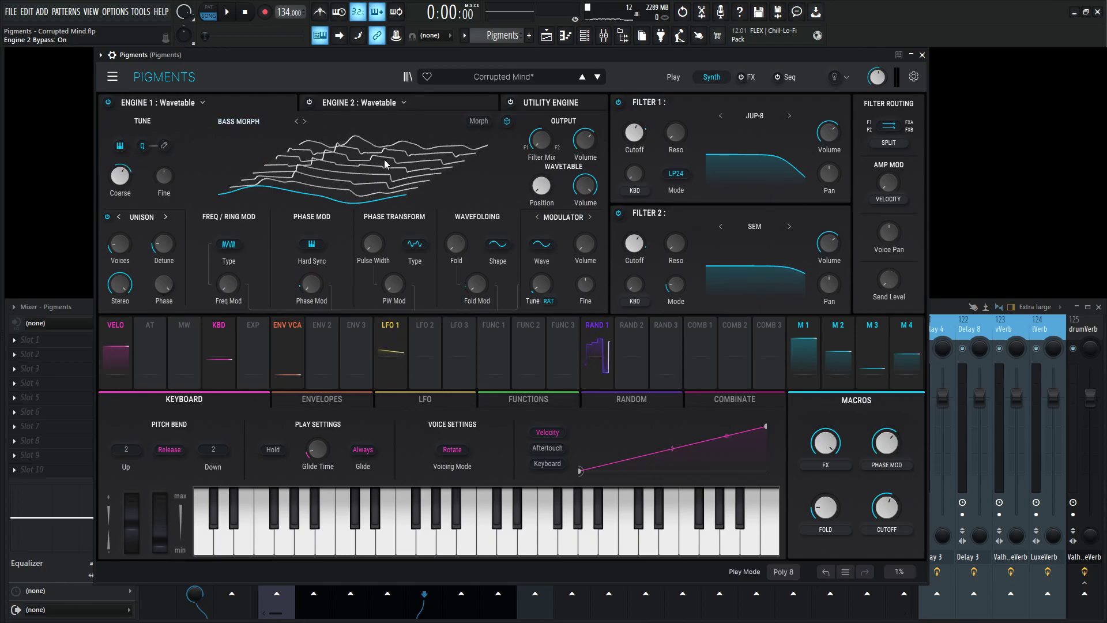
{"action": "left_click", "coordinate": [233, 121]}
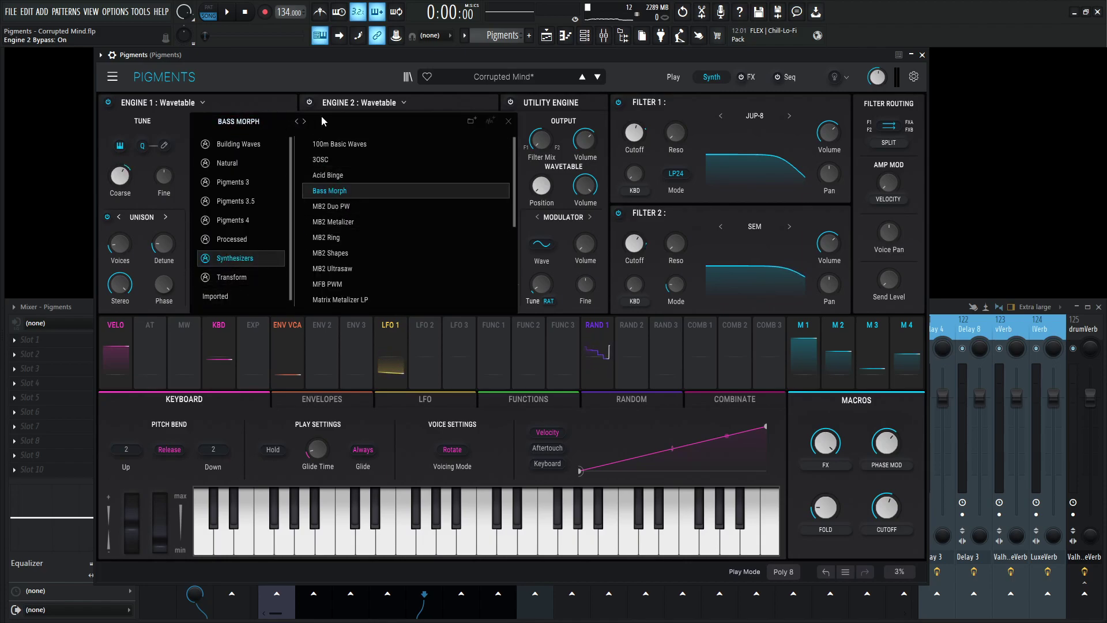
Step: Close the wavetable list, view Engine 1's wavetable in 2-D, and reveal Random 1's 0.21 Coarse routing
{"action": "left_click", "coordinate": [512, 120]}
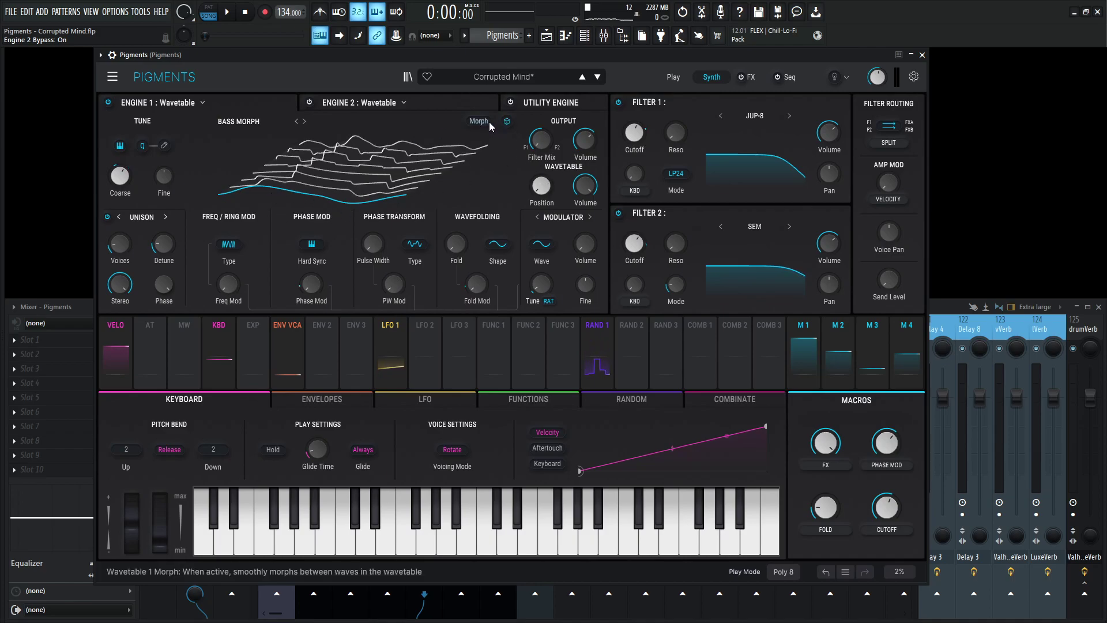
{"action": "left_click", "coordinate": [506, 121]}
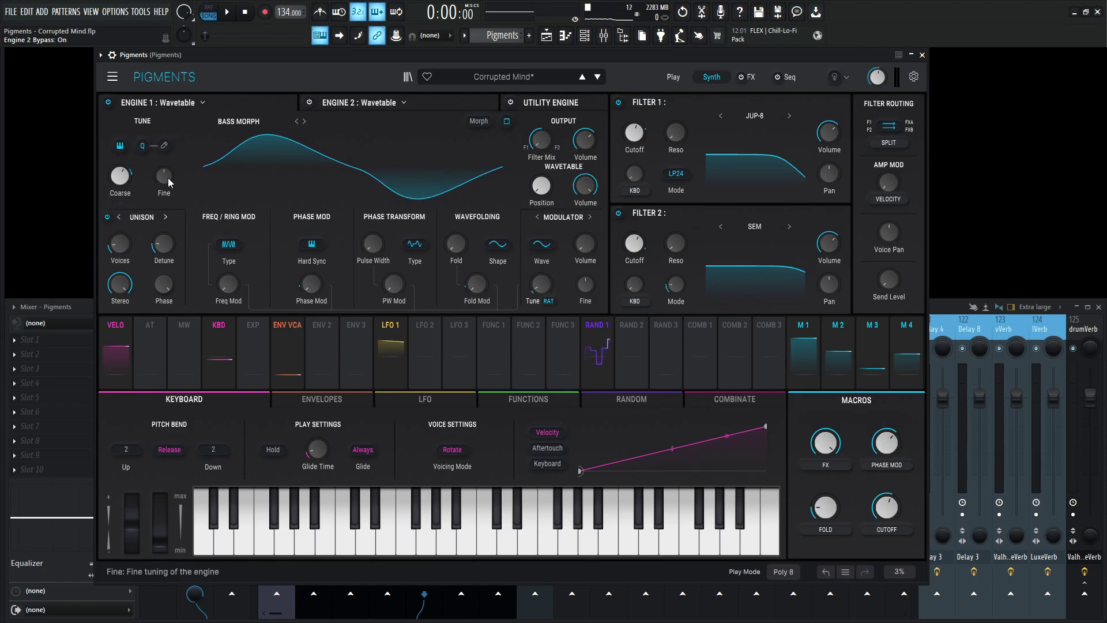
{"action": "mouse_move", "coordinate": [120, 184]}
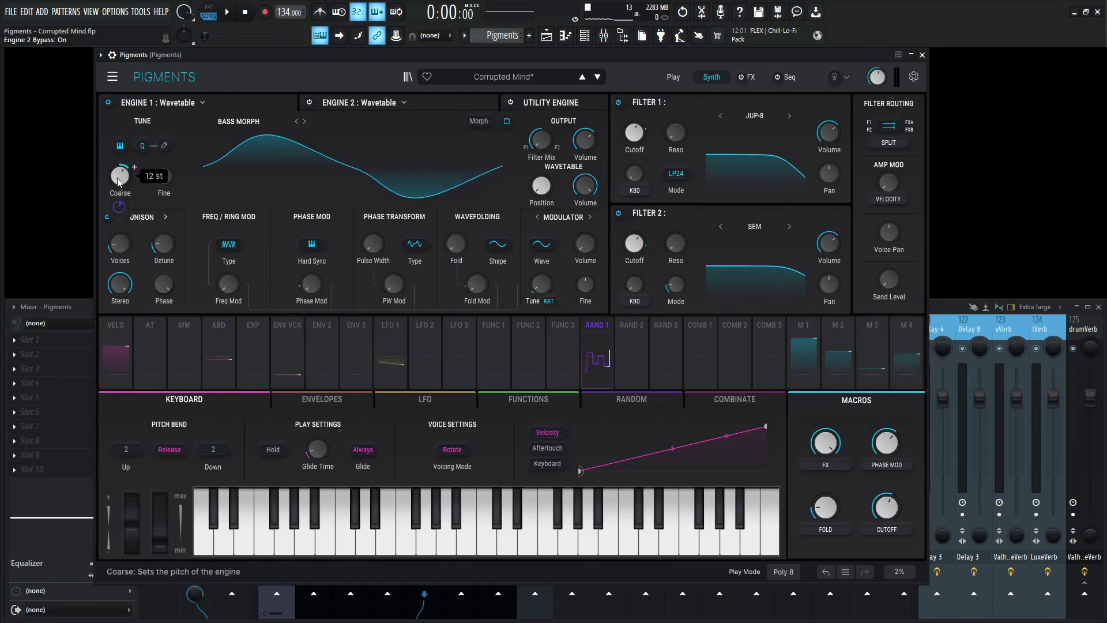
{"action": "mouse_move", "coordinate": [119, 207]}
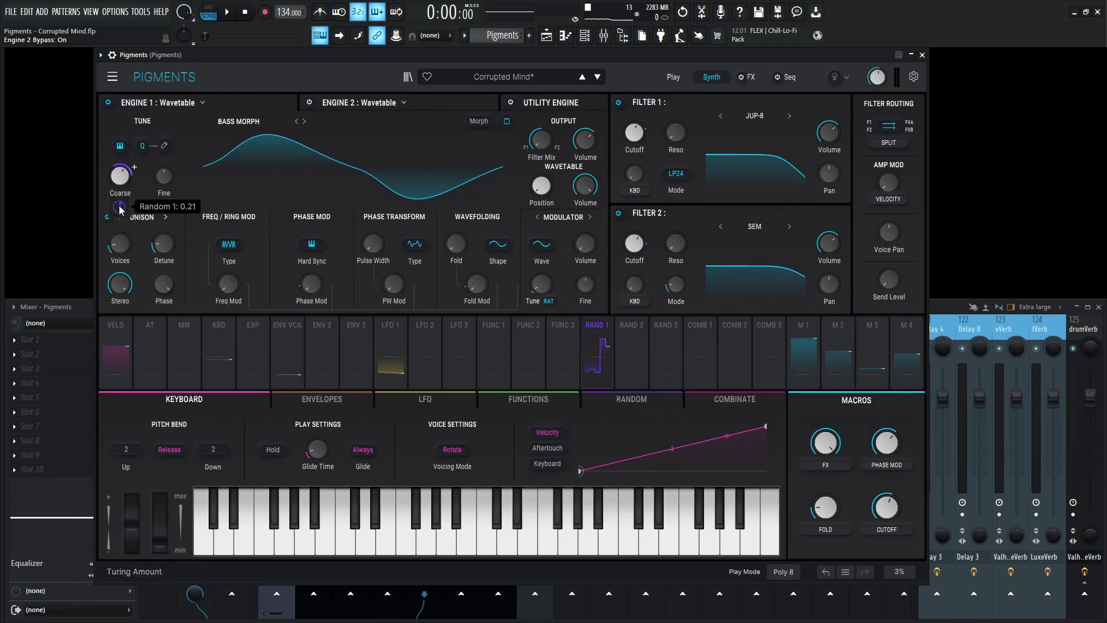
Step: Show Random 1's routings and the Random 1–3 modulator settings
{"action": "left_click", "coordinate": [597, 326]}
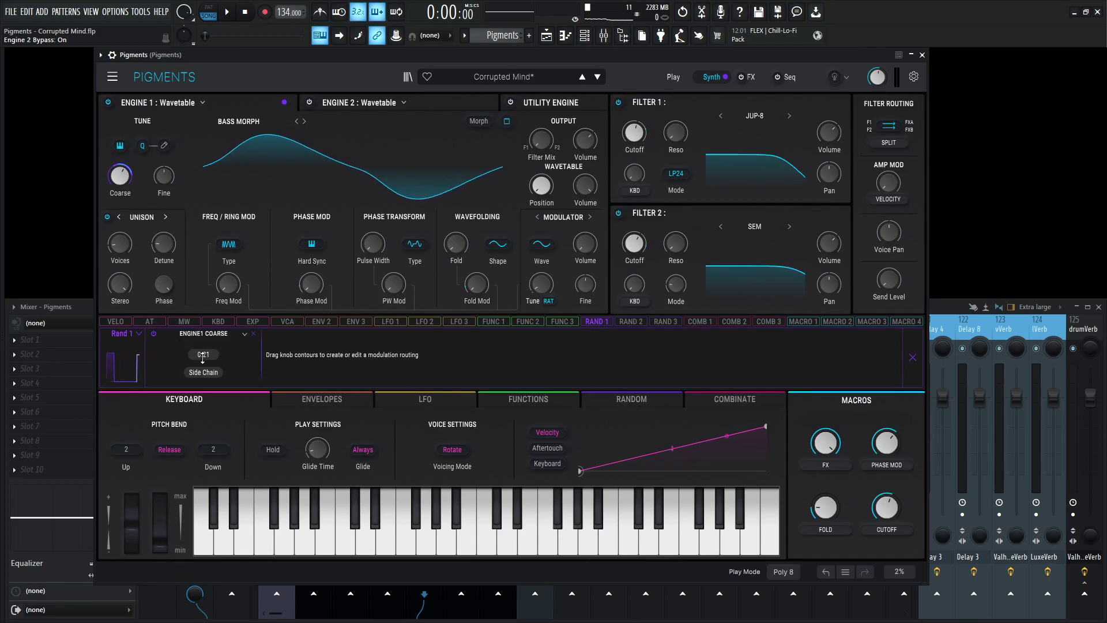
{"action": "left_click", "coordinate": [623, 403]}
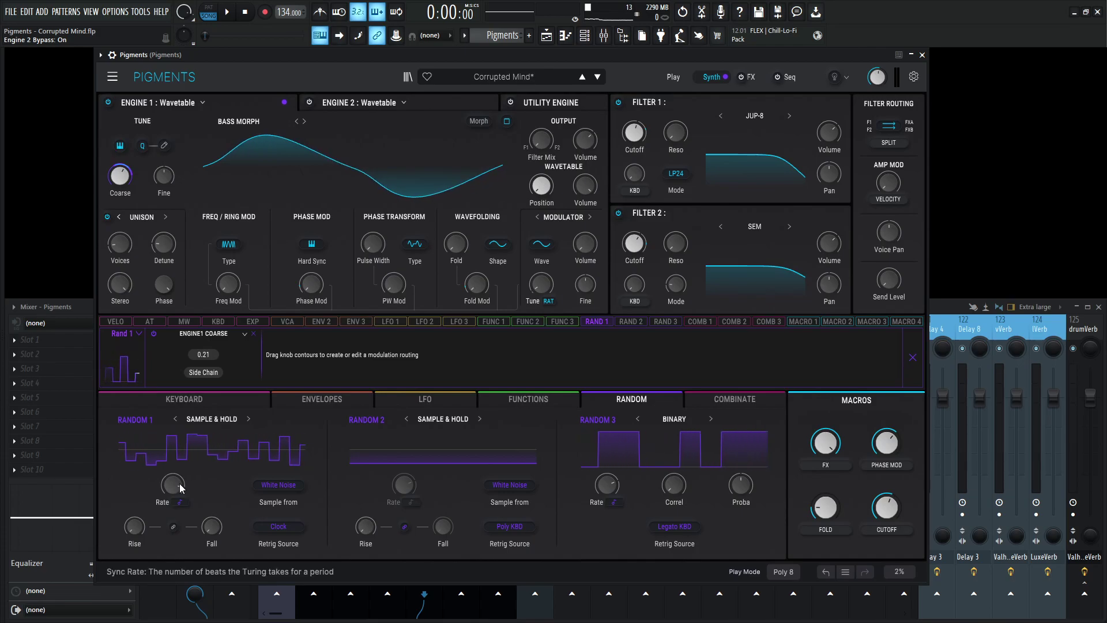
{"action": "mouse_move", "coordinate": [174, 482]}
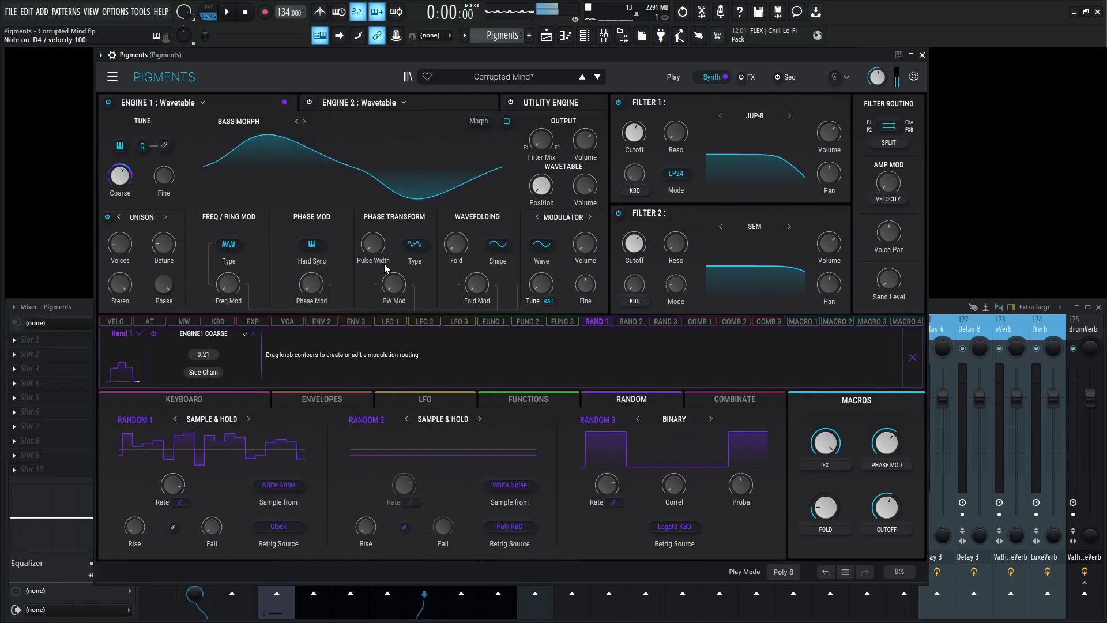
Step: Open the Coarse mod quantize notes and toggle one note off and back on
{"action": "left_click", "coordinate": [143, 147]}
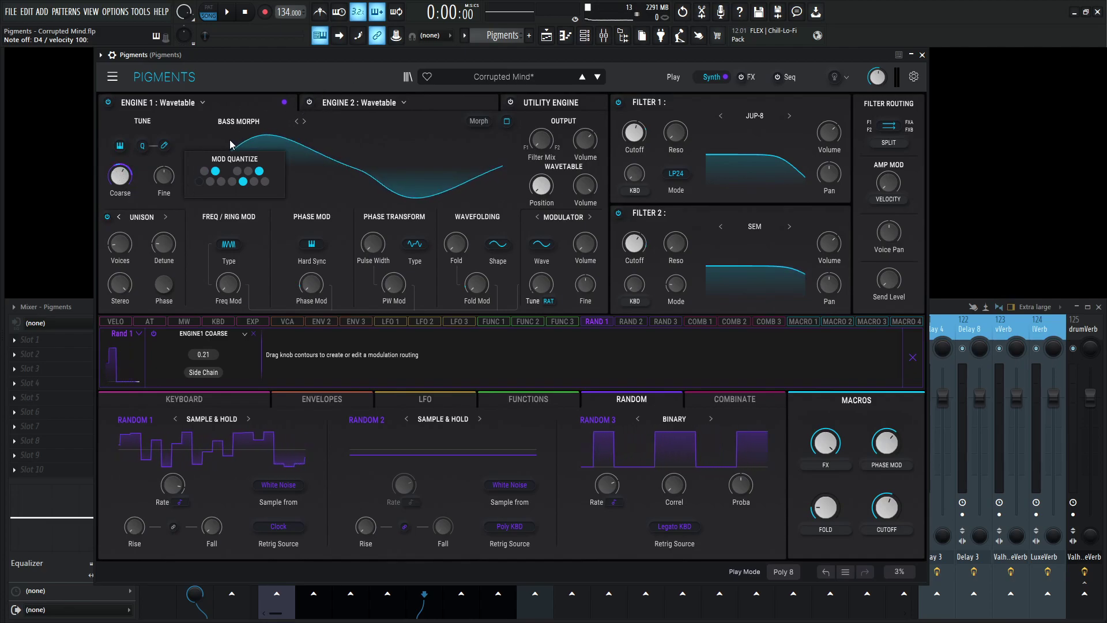
{"action": "left_click", "coordinate": [215, 171]}
{"action": "left_click", "coordinate": [215, 171]}
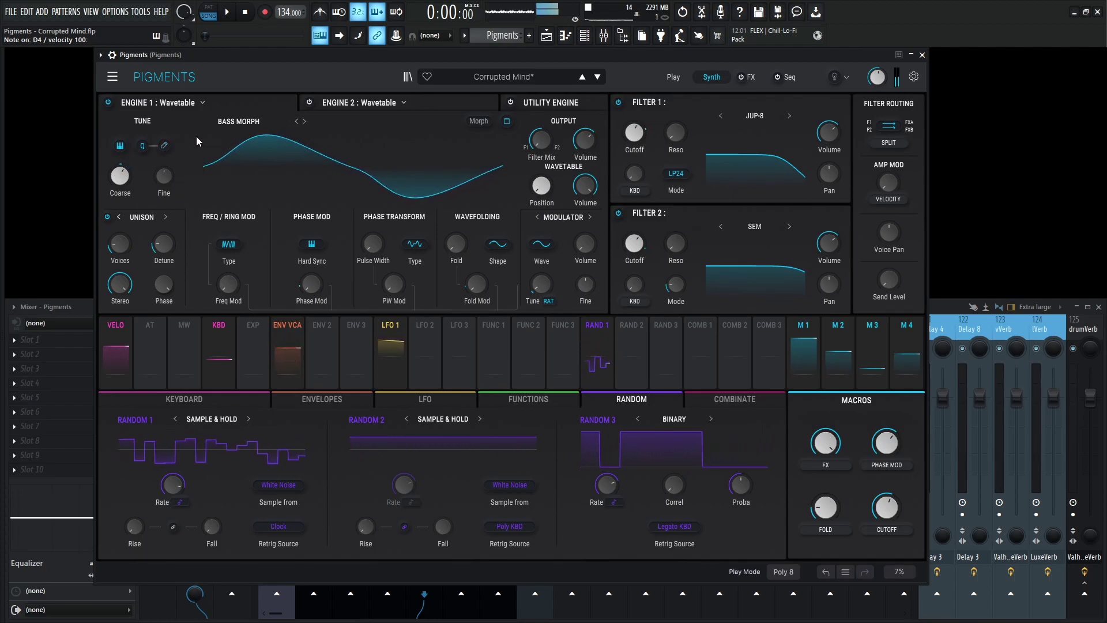
Step: Glance at Engine 2's Coldfire Squish wavetable, raise the Fold macro, and route Macro 3 to Fold Mod
{"action": "mouse_move", "coordinate": [465, 256]}
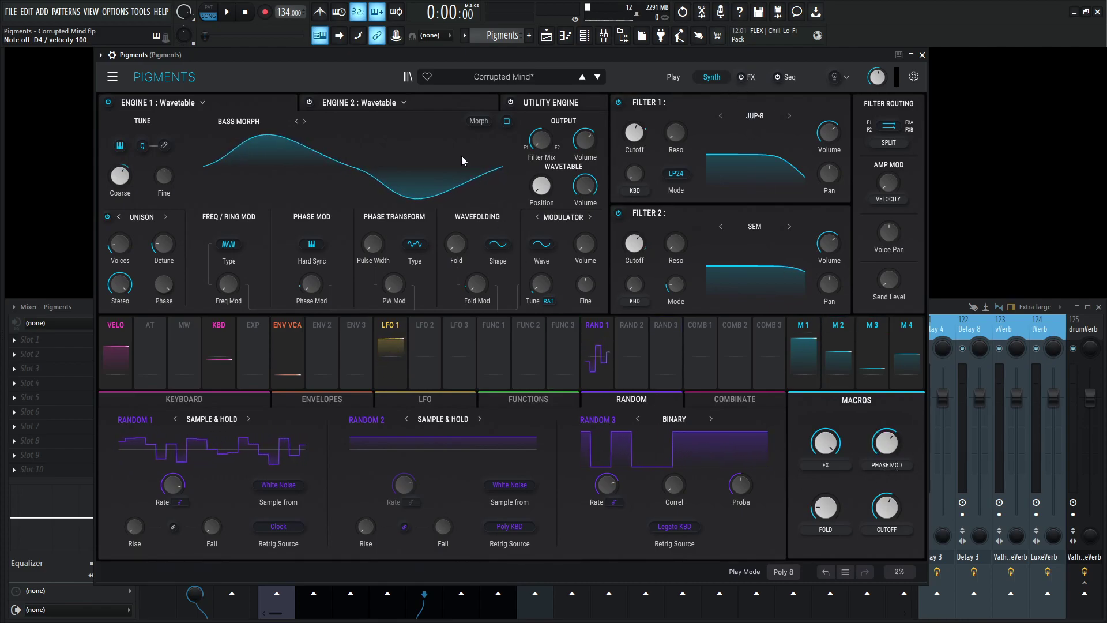
{"action": "left_click", "coordinate": [441, 100]}
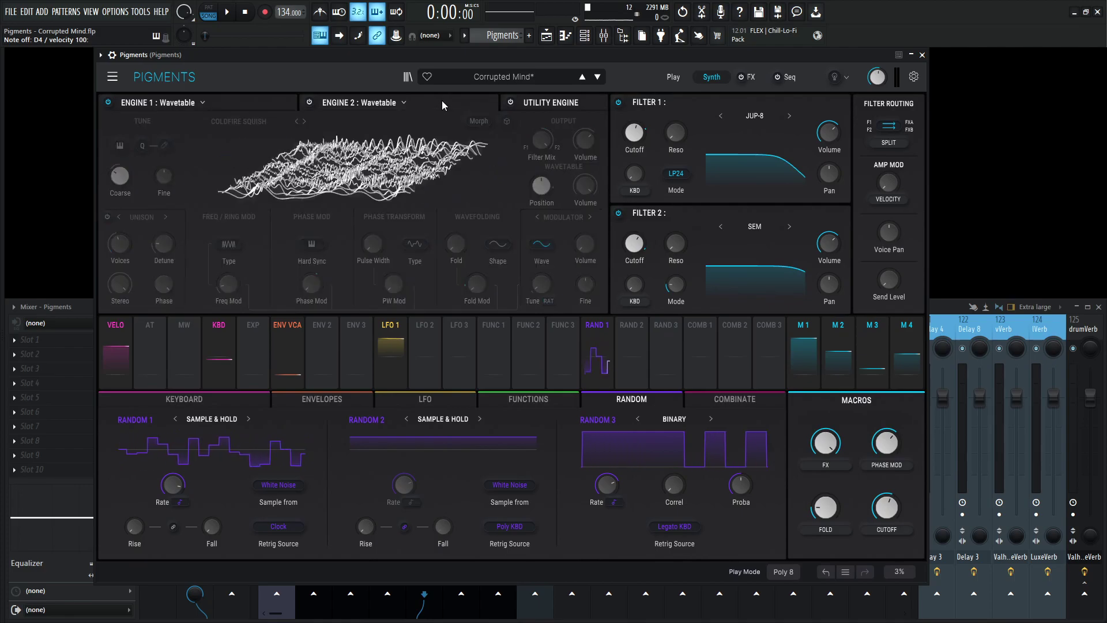
{"action": "left_click", "coordinate": [277, 106]}
{"action": "left_click_drag", "start_coordinate": [825, 507], "coordinate": [825, 534]}
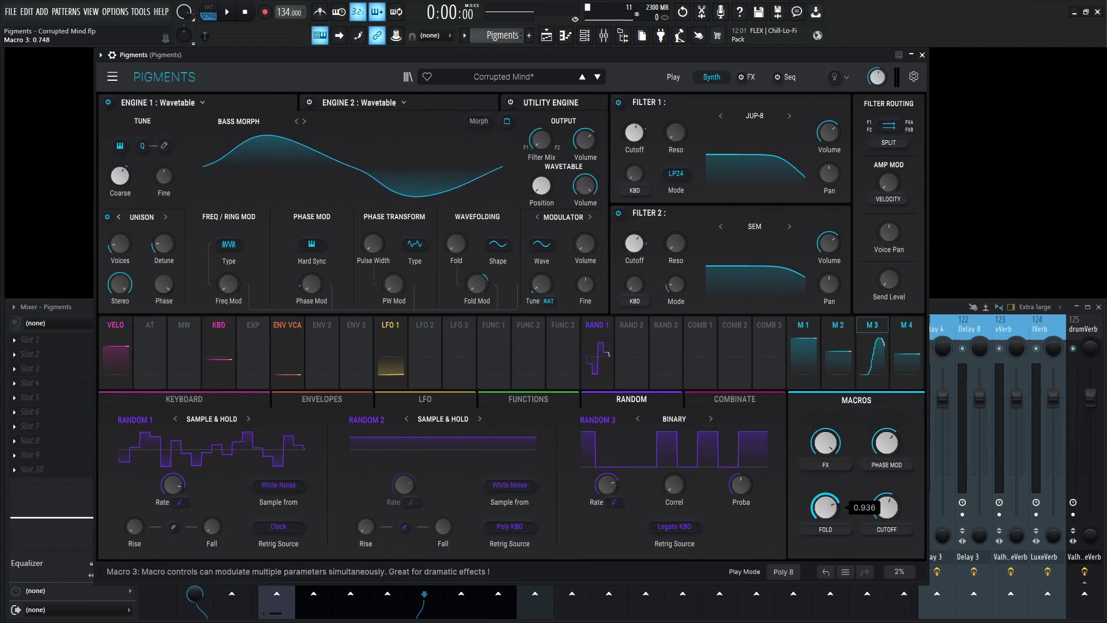
{"action": "left_click_drag", "start_coordinate": [872, 352], "coordinate": [477, 315]}
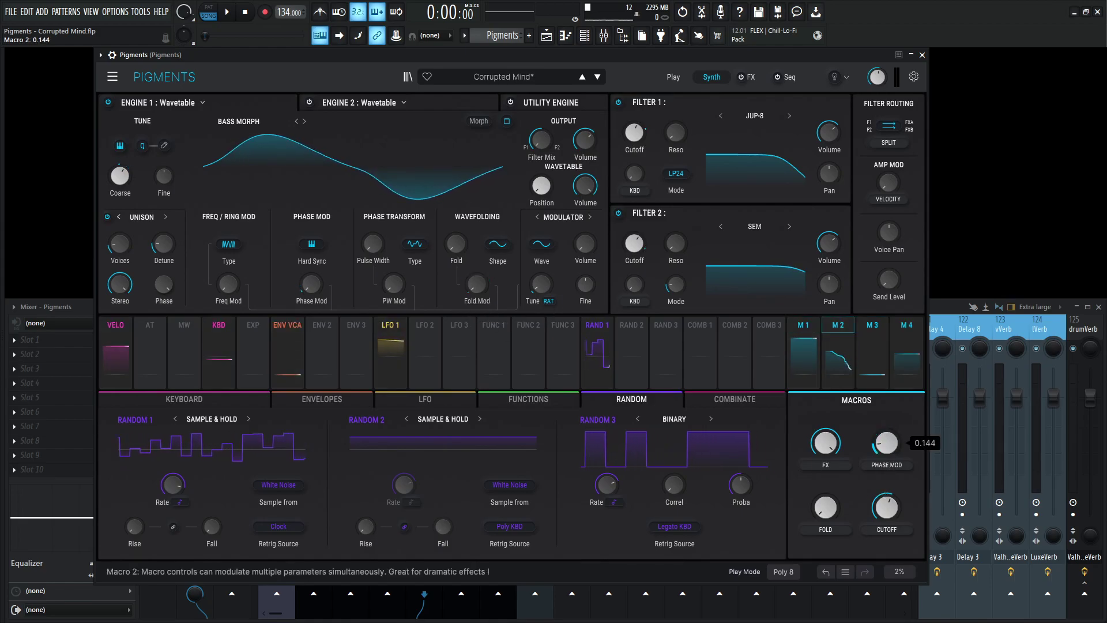
Step: Raise Phase Mod to about 0.48 and sweep the Cutoff macro, ending at 0.628
{"action": "left_click_drag", "start_coordinate": [886, 442], "coordinate": [886, 424]}
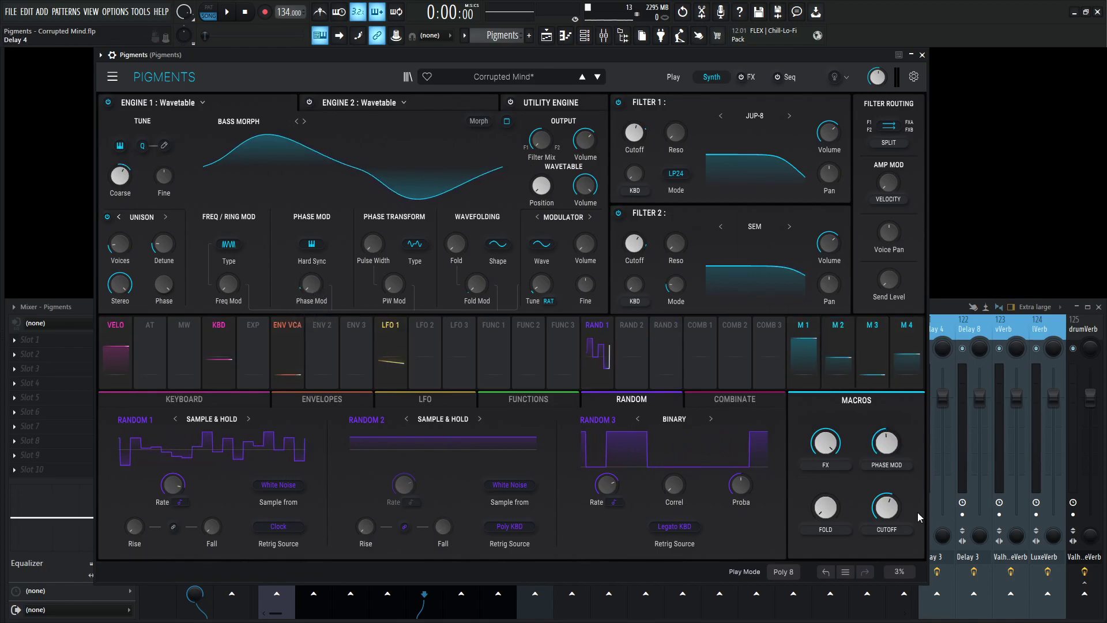
{"action": "left_click", "coordinate": [438, 101]}
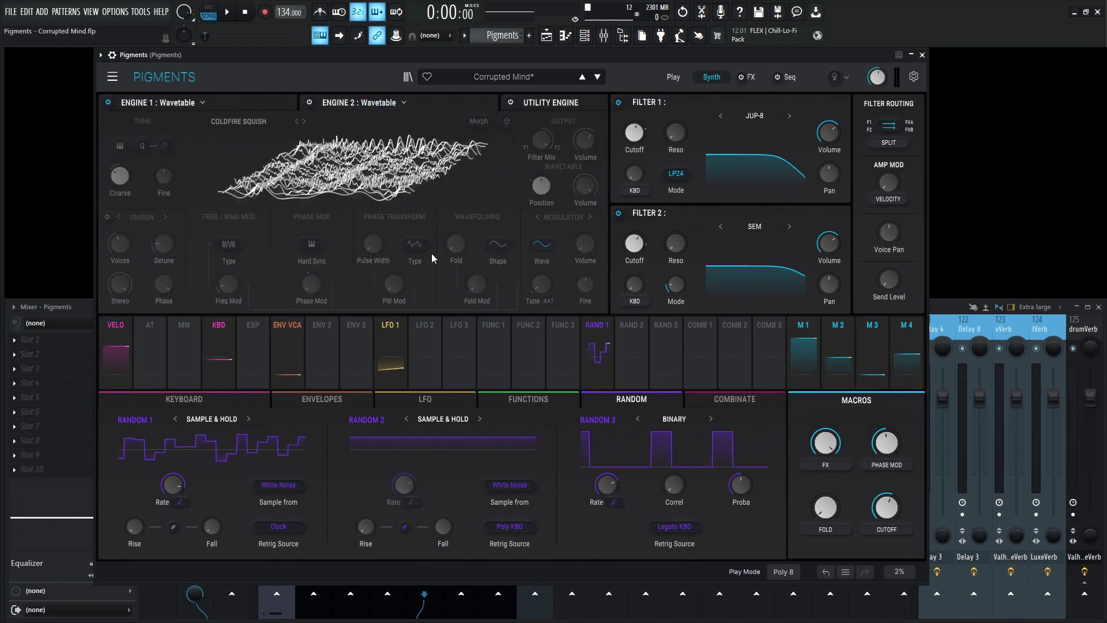
{"action": "left_click", "coordinate": [255, 98]}
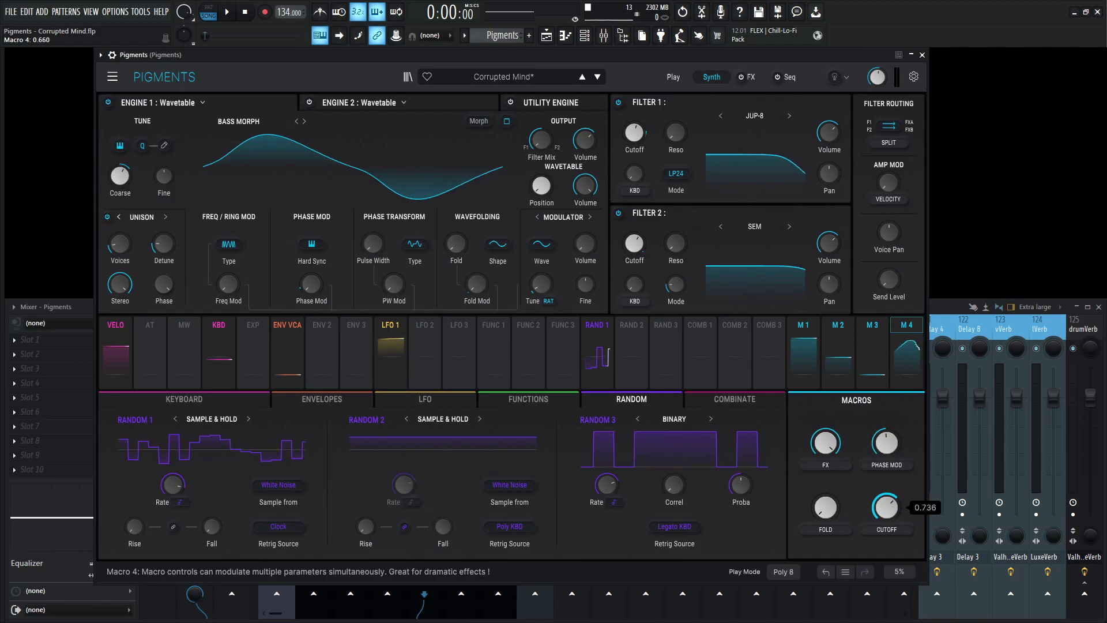
{"action": "mouse_move", "coordinate": [887, 507]}
{"action": "left_mouse_down"}
{"action": "mouse_move", "coordinate": [887, 477]}
{"action": "mouse_move", "coordinate": [888, 513]}
{"action": "left_mouse_up"}
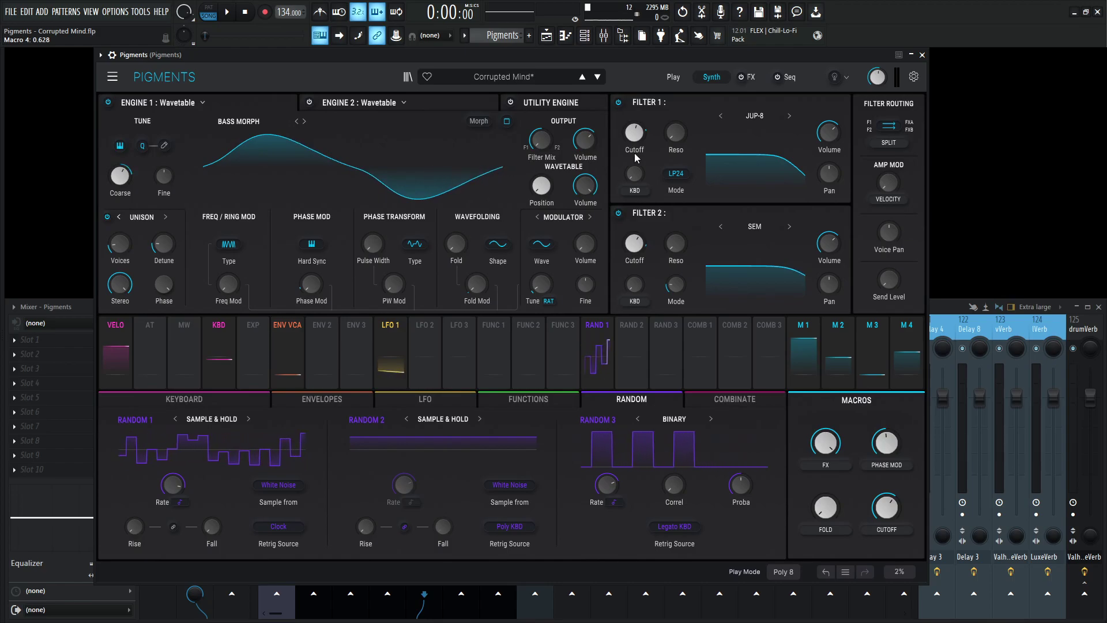
Step: Review the FX A and FX B effect chains, checking Engine 2's wavetable in between
{"action": "left_click", "coordinate": [753, 78]}
{"action": "left_click", "coordinate": [240, 104]}
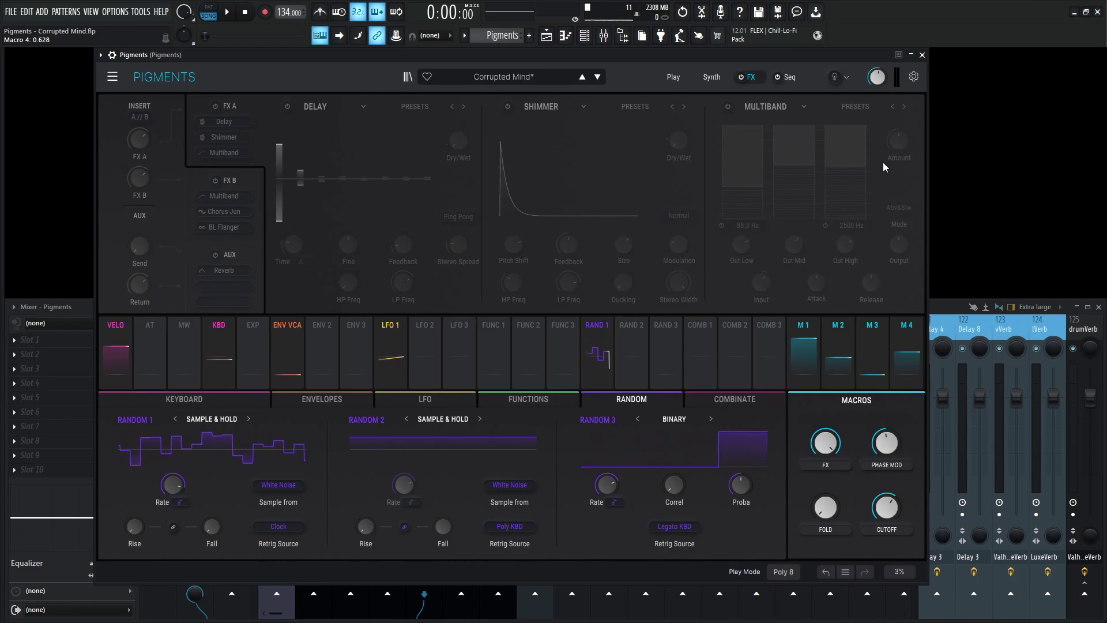
{"action": "left_click", "coordinate": [709, 78]}
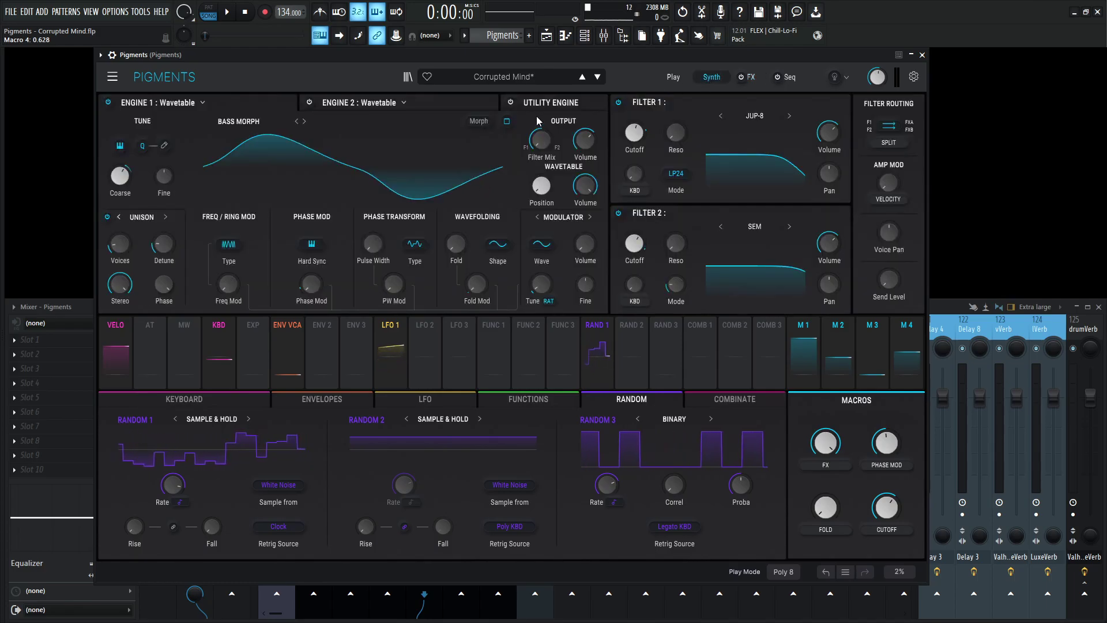
{"action": "left_click", "coordinate": [466, 103]}
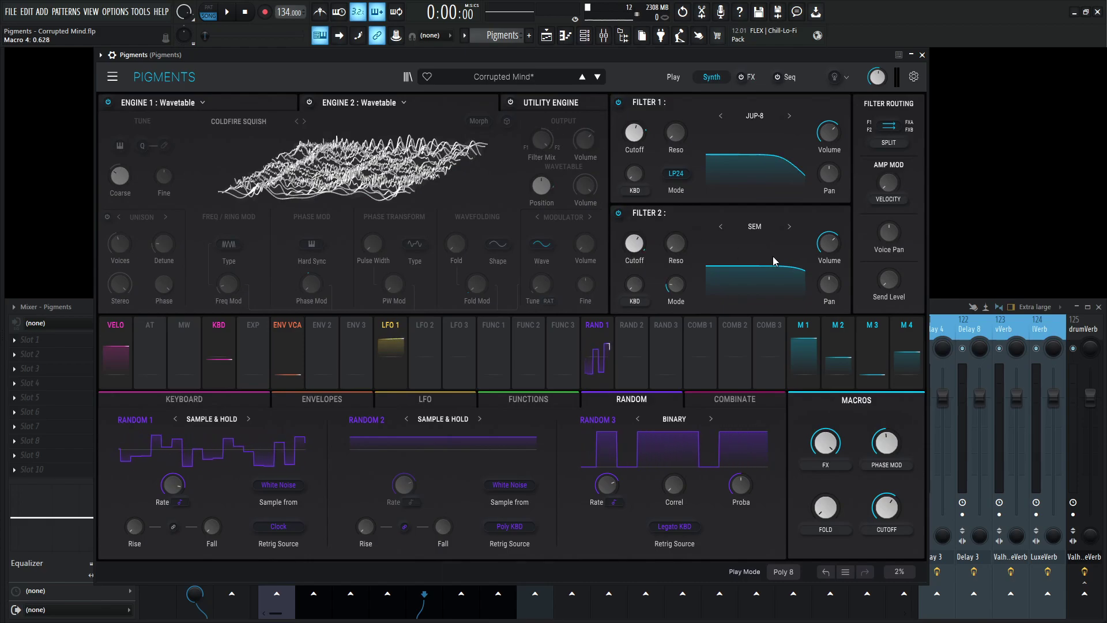
{"action": "left_click", "coordinate": [755, 77]}
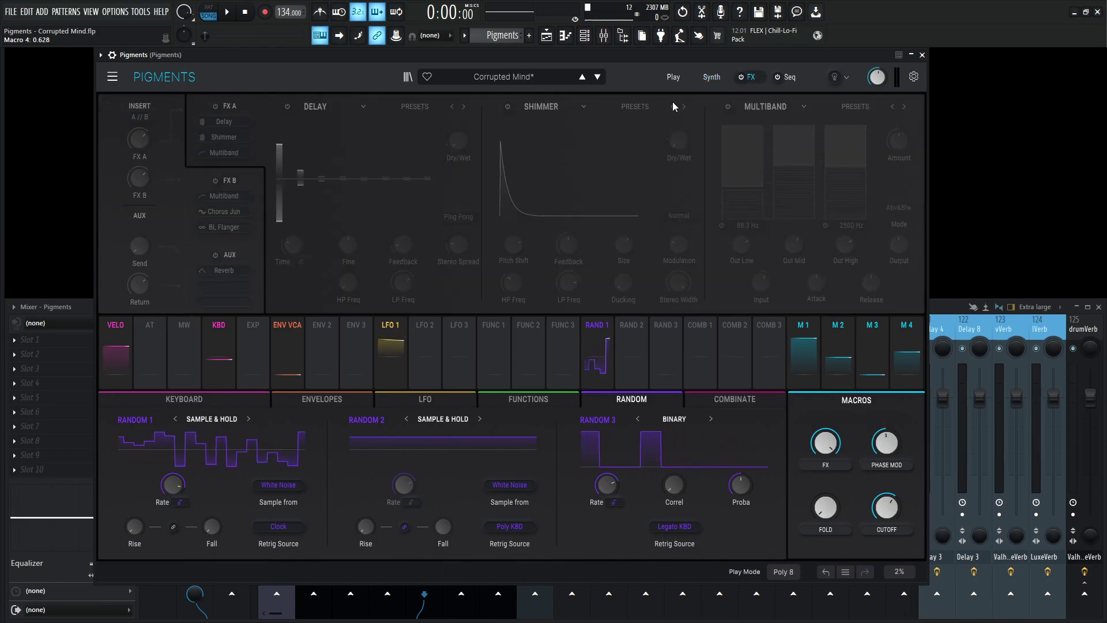
{"action": "left_click", "coordinate": [260, 172]}
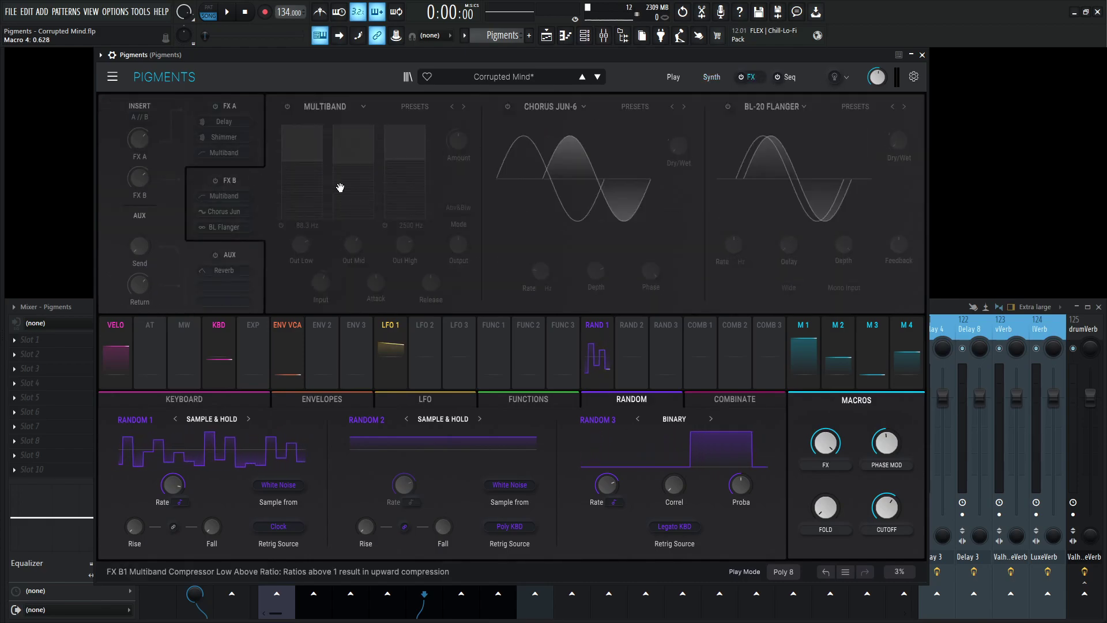
Step: Show the Utility Engine's noise sources, then the LFO 1–3 settings
{"action": "left_click", "coordinate": [707, 80]}
{"action": "left_click", "coordinate": [558, 104]}
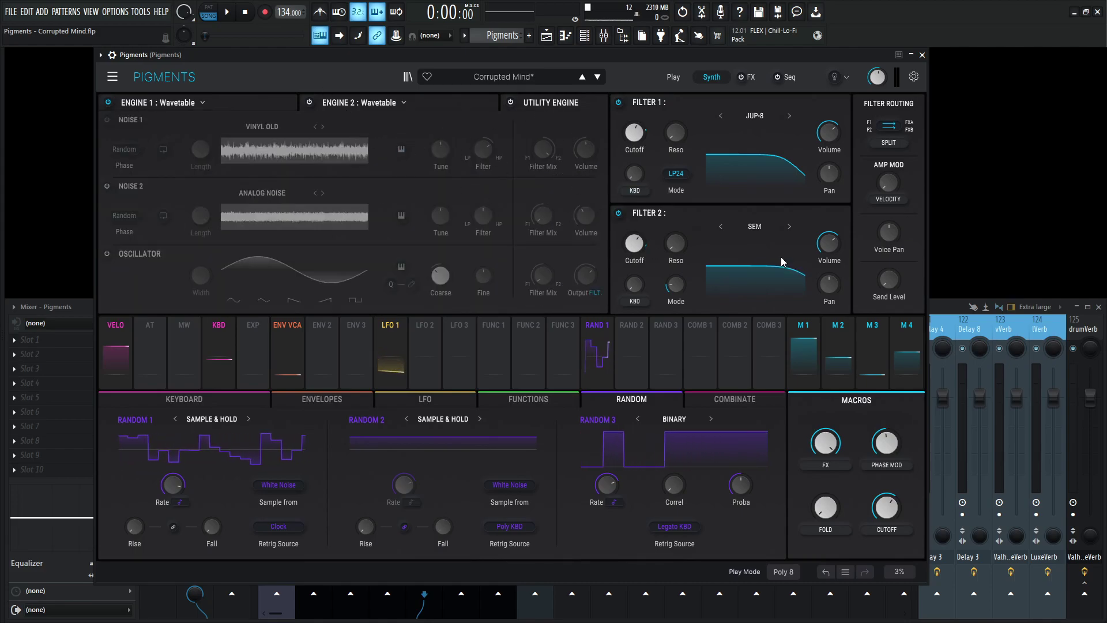
{"action": "left_click", "coordinate": [751, 77]}
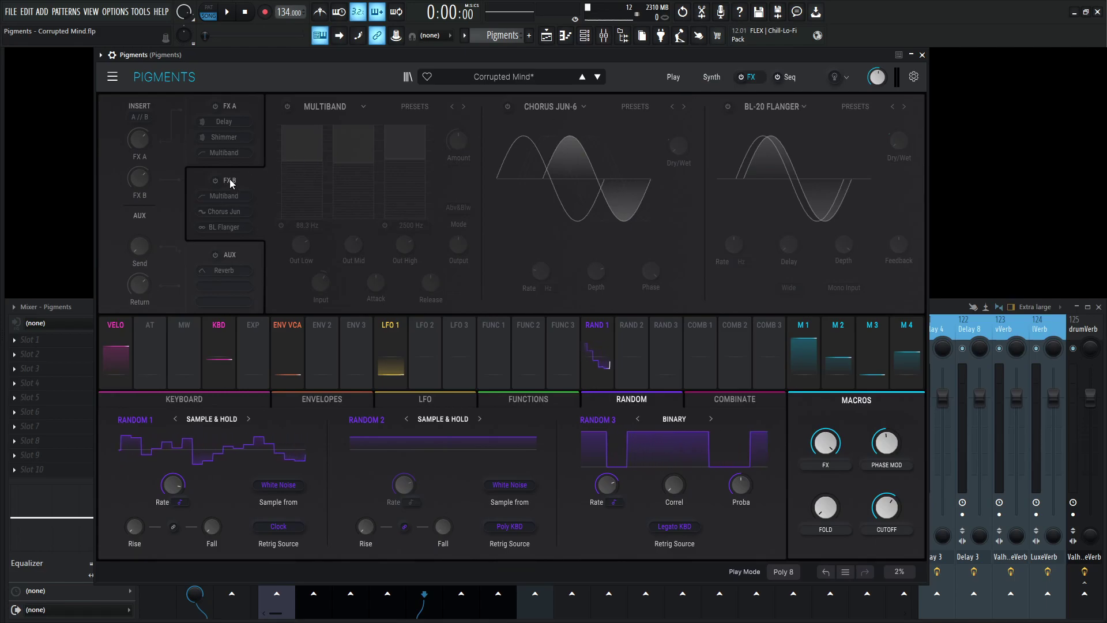
{"action": "left_click", "coordinate": [709, 80]}
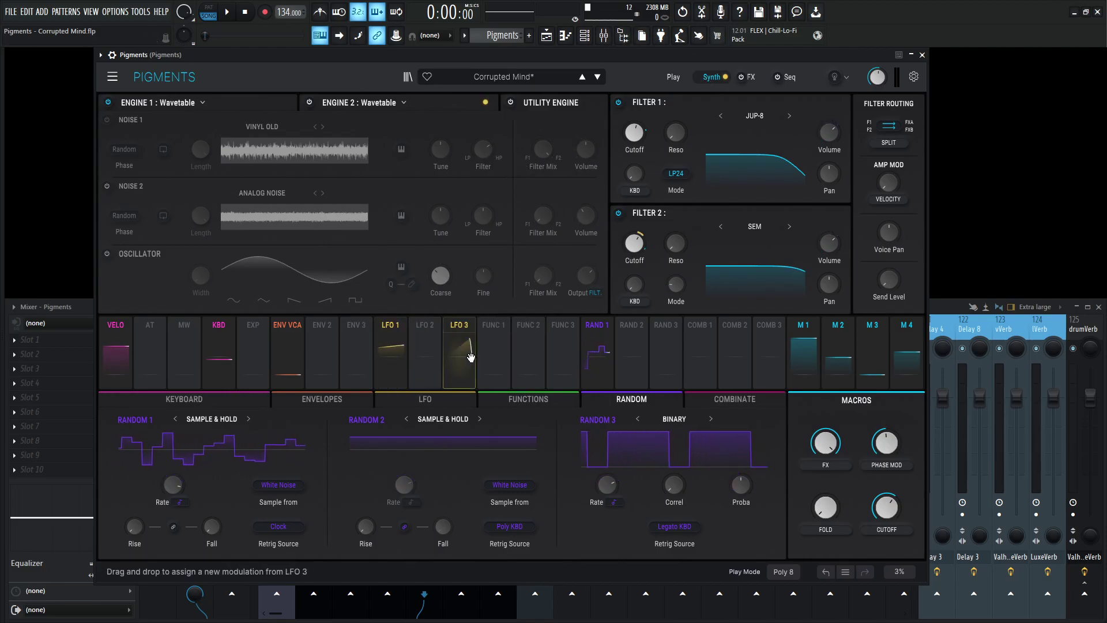
{"action": "left_click", "coordinate": [389, 368]}
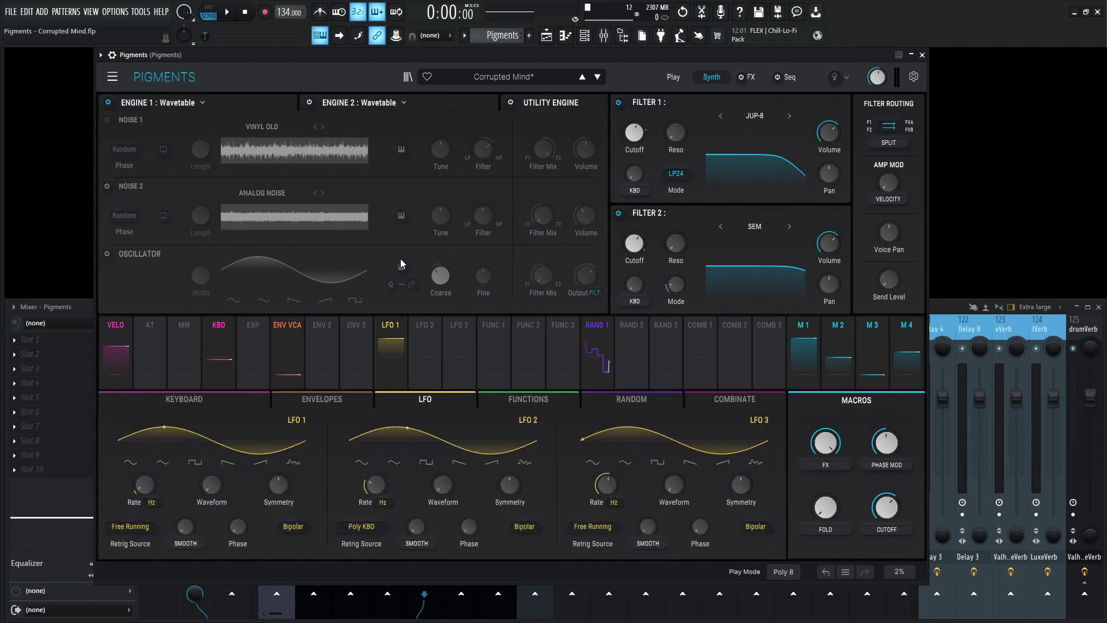
Step: Show LFO 1's routings (WT2 Position 0.37, F2 Cutoff 0.05) and view Engine 2's Coldfire Squish in 2D
{"action": "left_click", "coordinate": [240, 103]}
{"action": "left_click", "coordinate": [392, 328]}
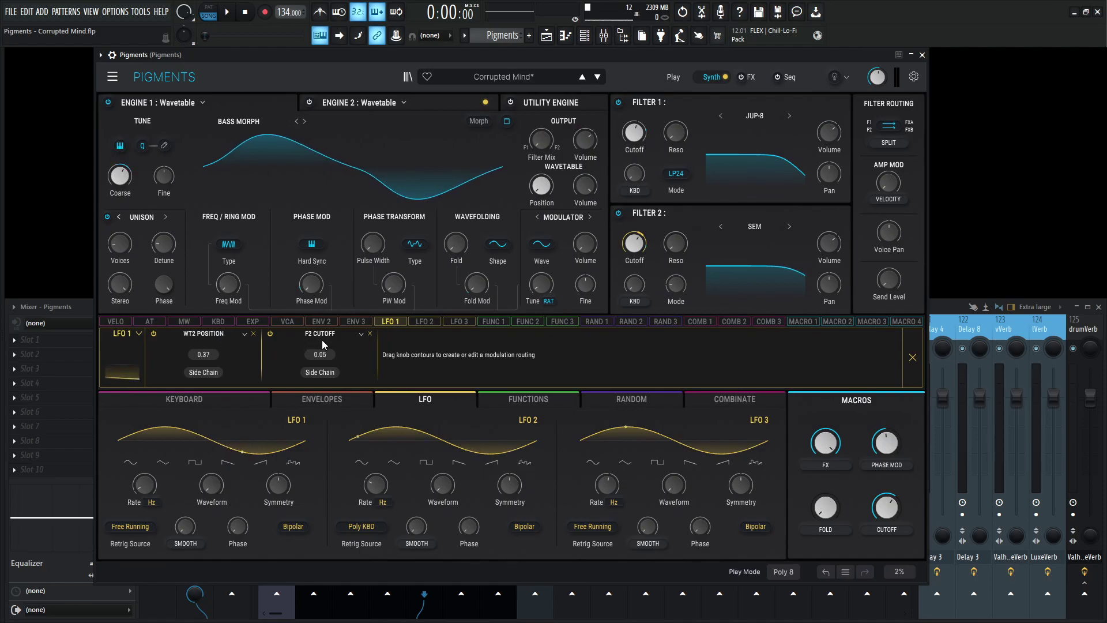
{"action": "left_click", "coordinate": [437, 102]}
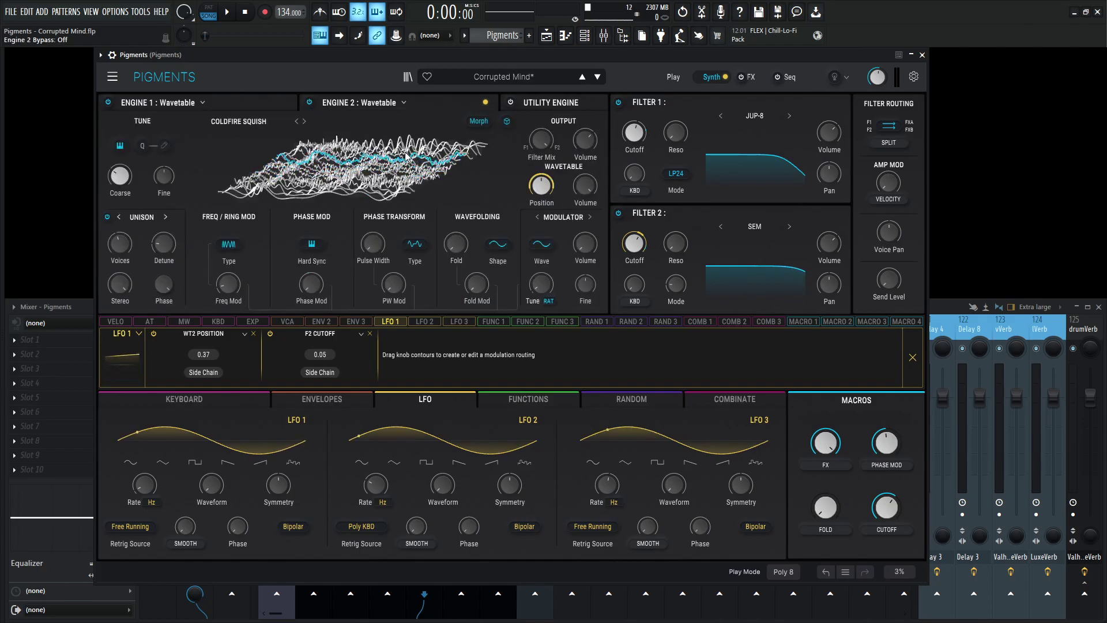
{"action": "left_click", "coordinate": [506, 121]}
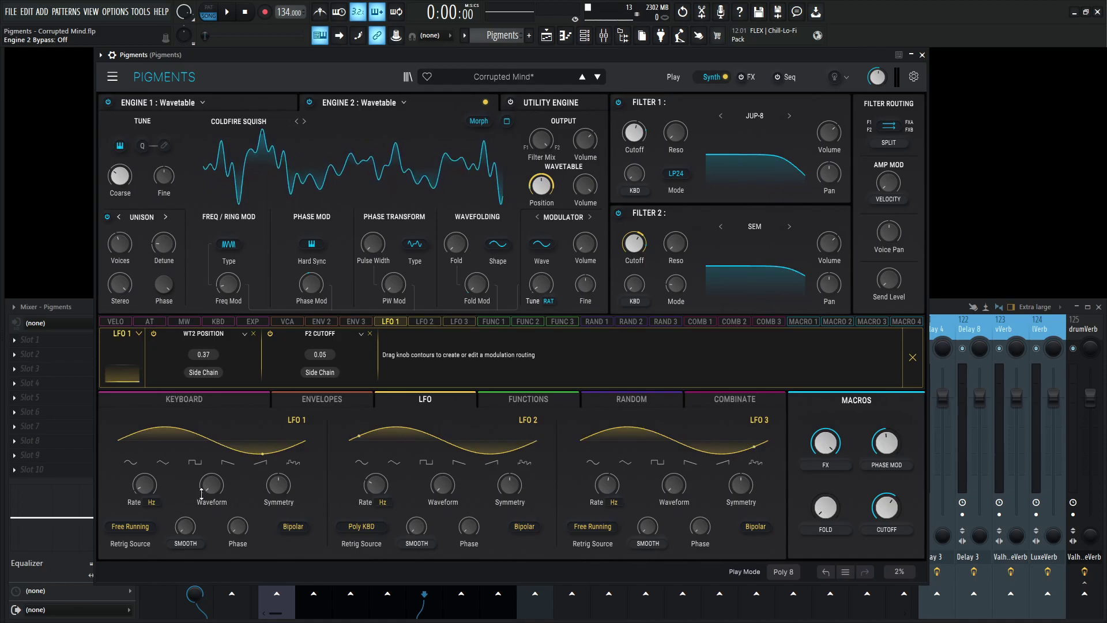
{"action": "mouse_move", "coordinate": [146, 486]}
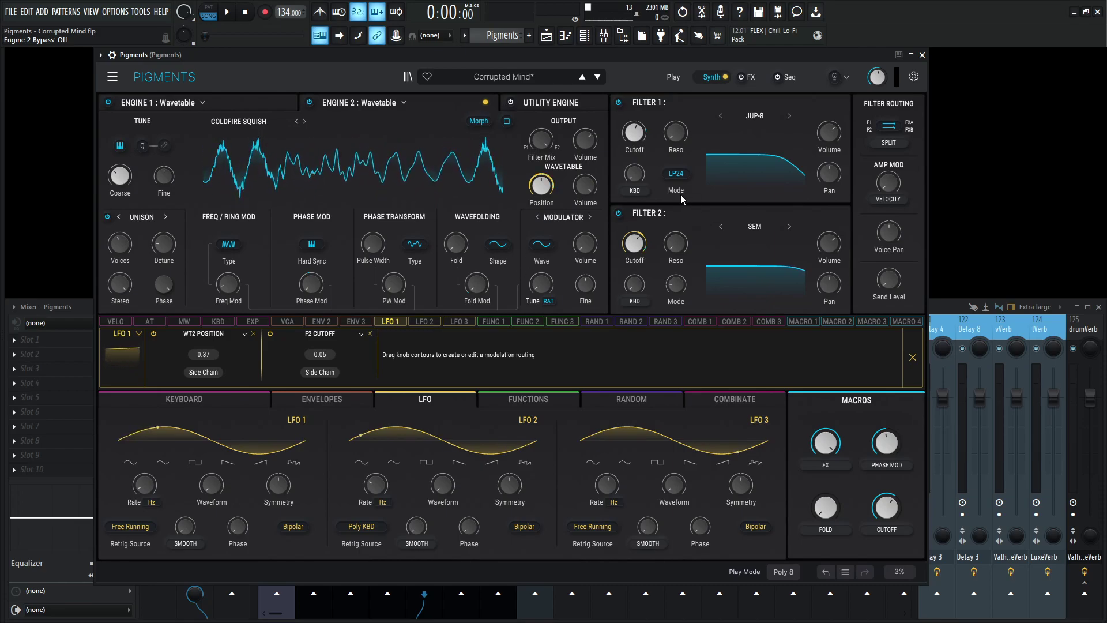
{"action": "mouse_move", "coordinate": [636, 248]}
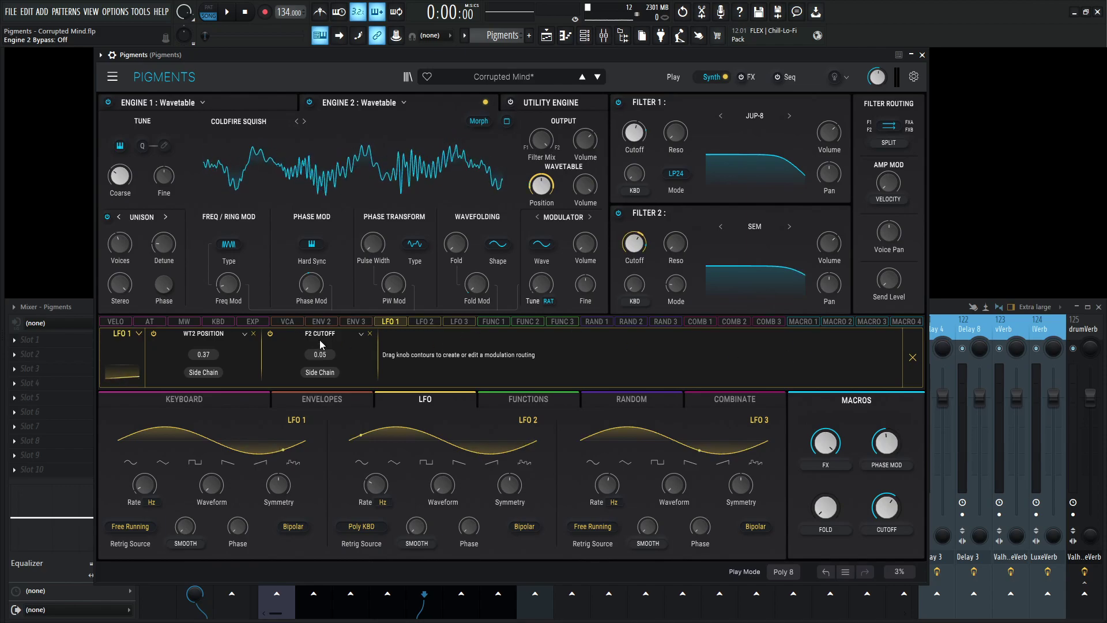
Step: Close LFO 1's routing strip, show Engine 1's Bass Morph wavetable, and play D4
{"action": "left_click", "coordinate": [913, 357]}
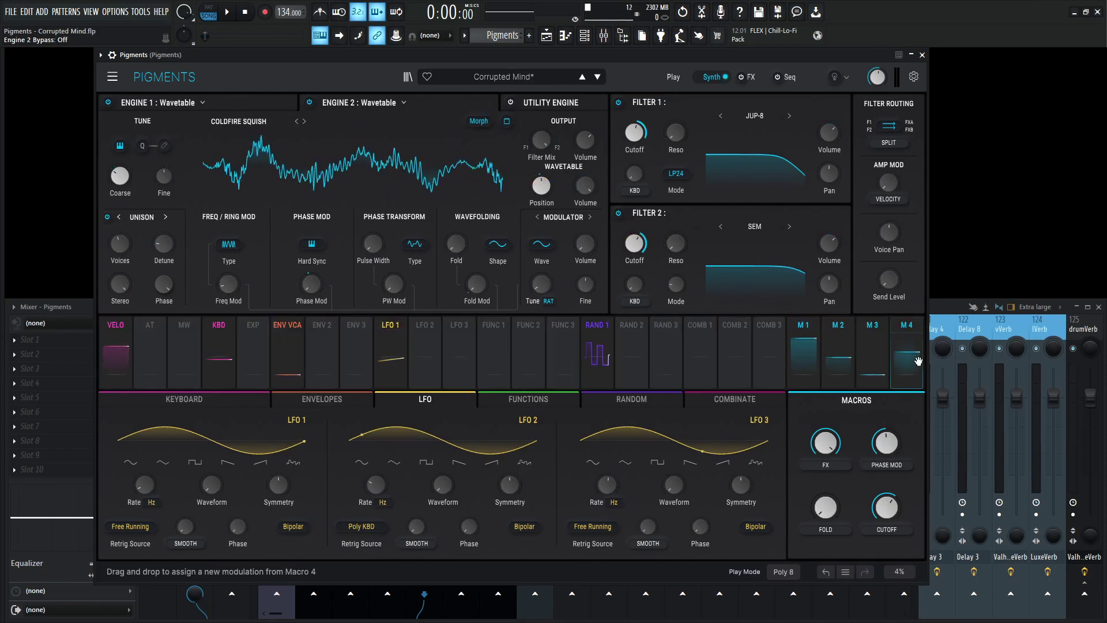
{"action": "left_click", "coordinate": [265, 100]}
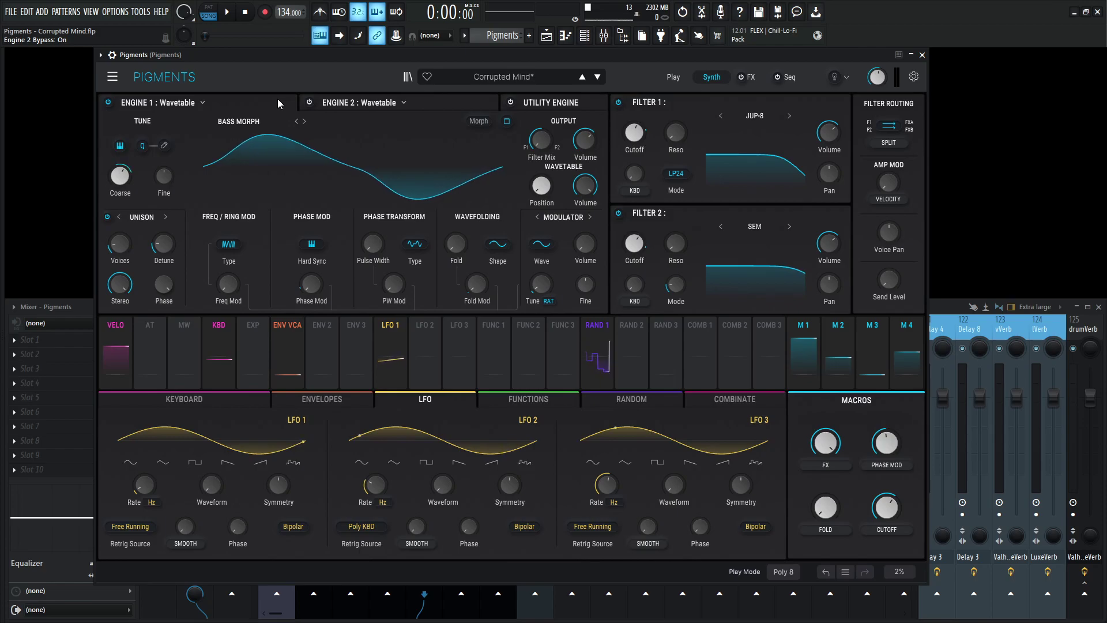
{"action": "key", "text": "x"}
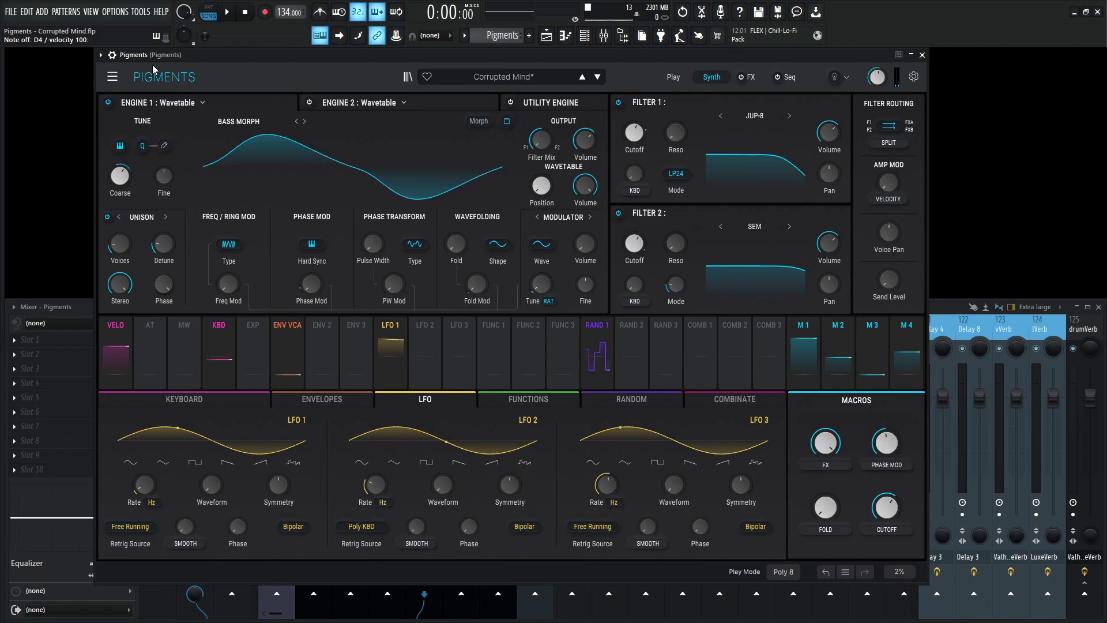
Step: Show Engine 2's Coldfire Squish wavetable and bypass Engine 1 to hear Engine 2 alone
{"action": "left_click", "coordinate": [421, 103]}
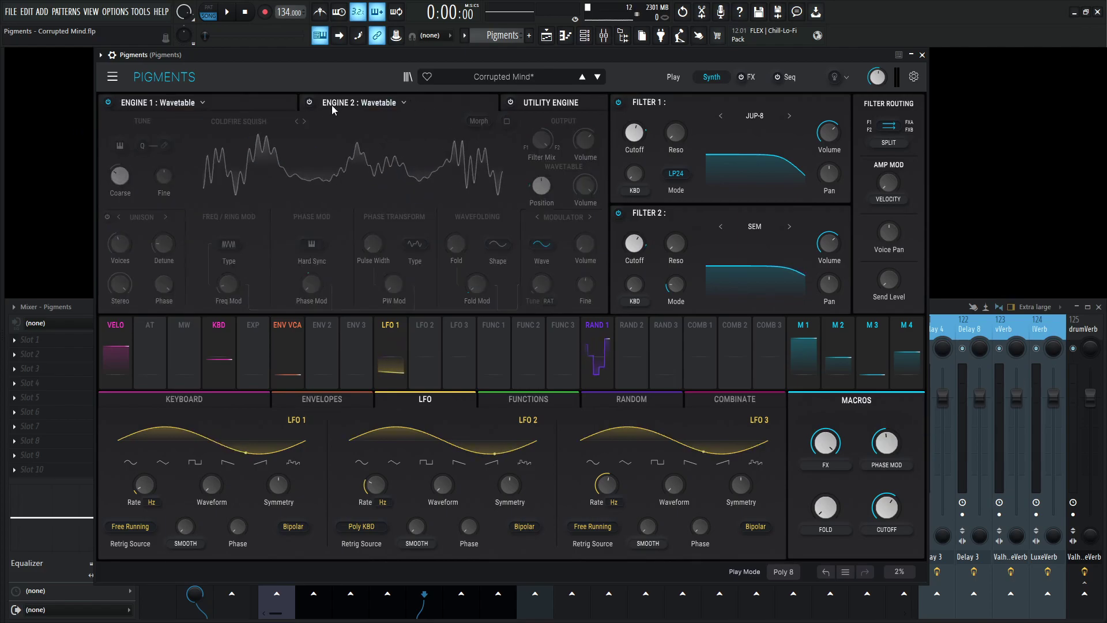
{"action": "left_click", "coordinate": [108, 103]}
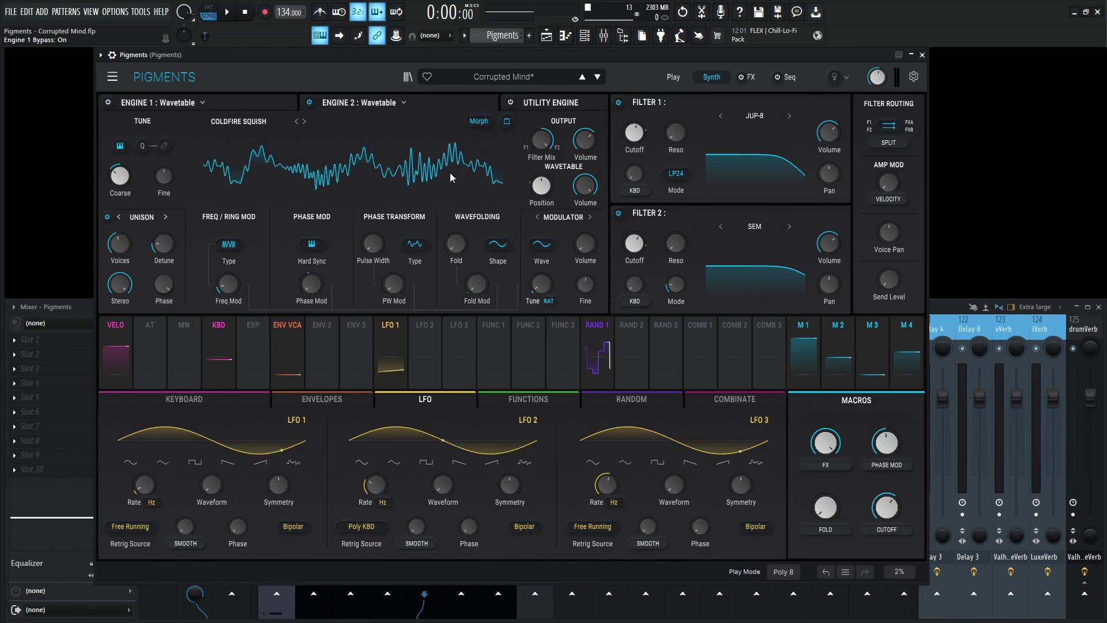
{"action": "mouse_move", "coordinate": [546, 192]}
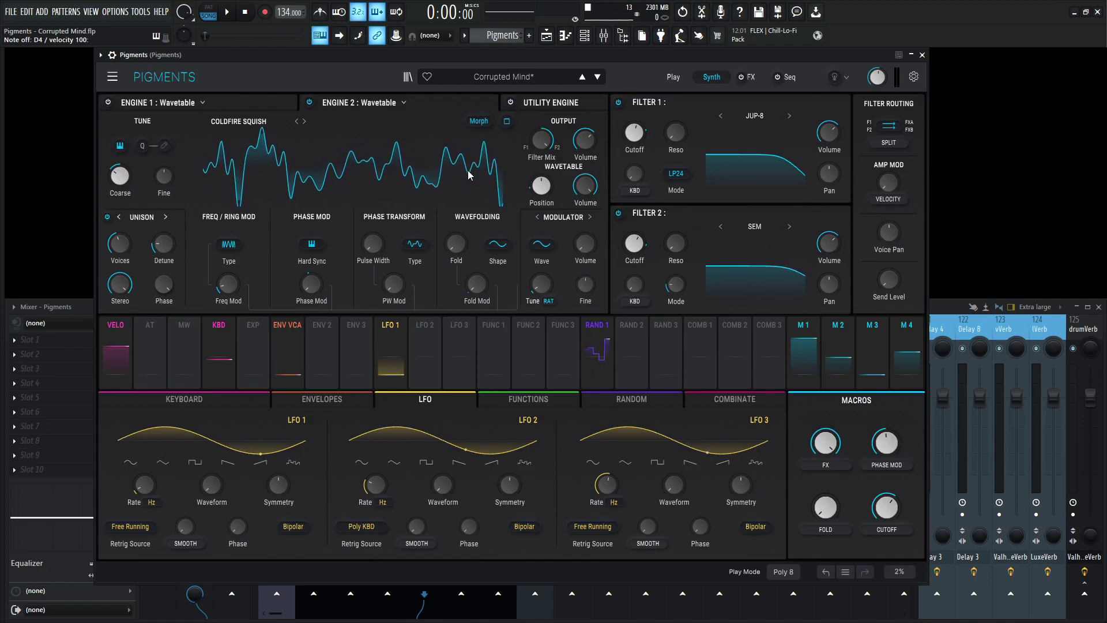
{"action": "mouse_move", "coordinate": [120, 246]}
{"action": "mouse_move", "coordinate": [161, 249]}
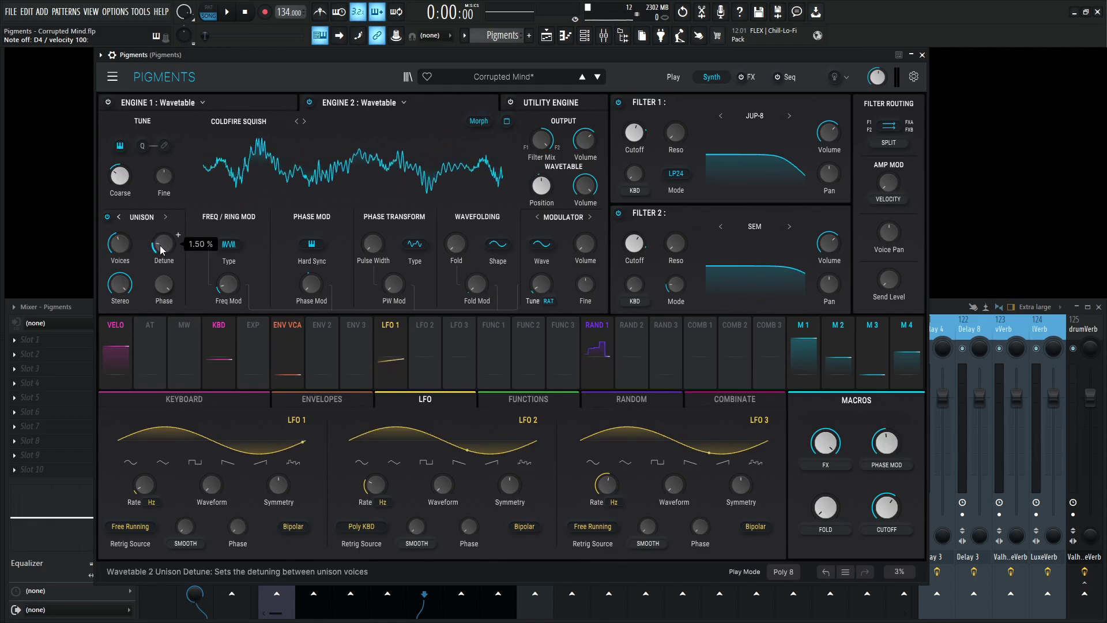
{"action": "mouse_move", "coordinate": [120, 177]}
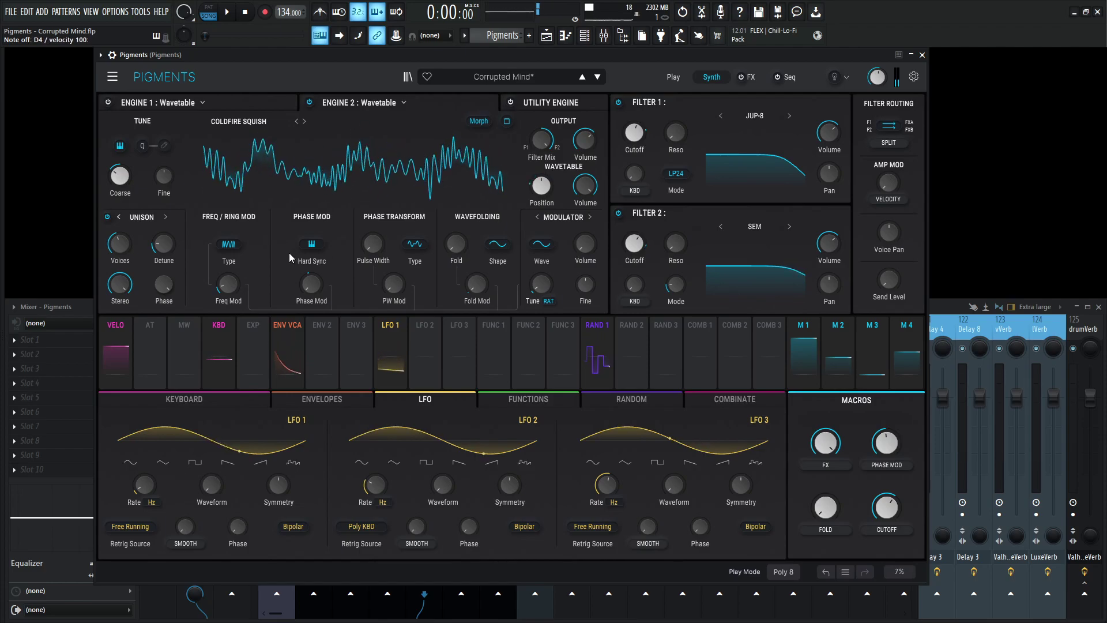
{"action": "mouse_move", "coordinate": [228, 288]}
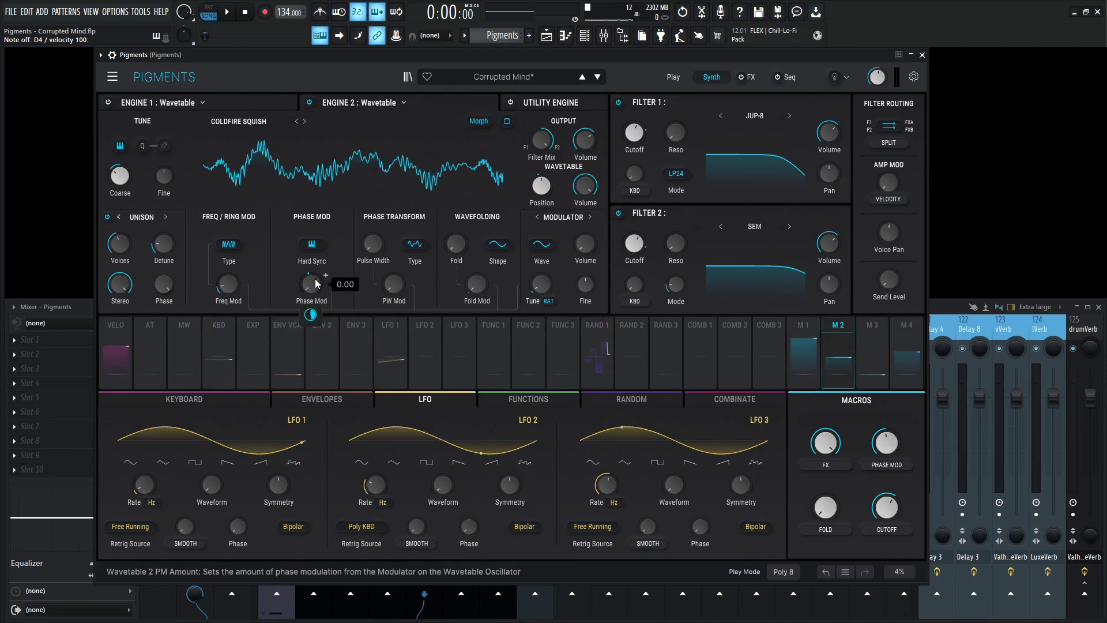
{"action": "mouse_move", "coordinate": [310, 315]}
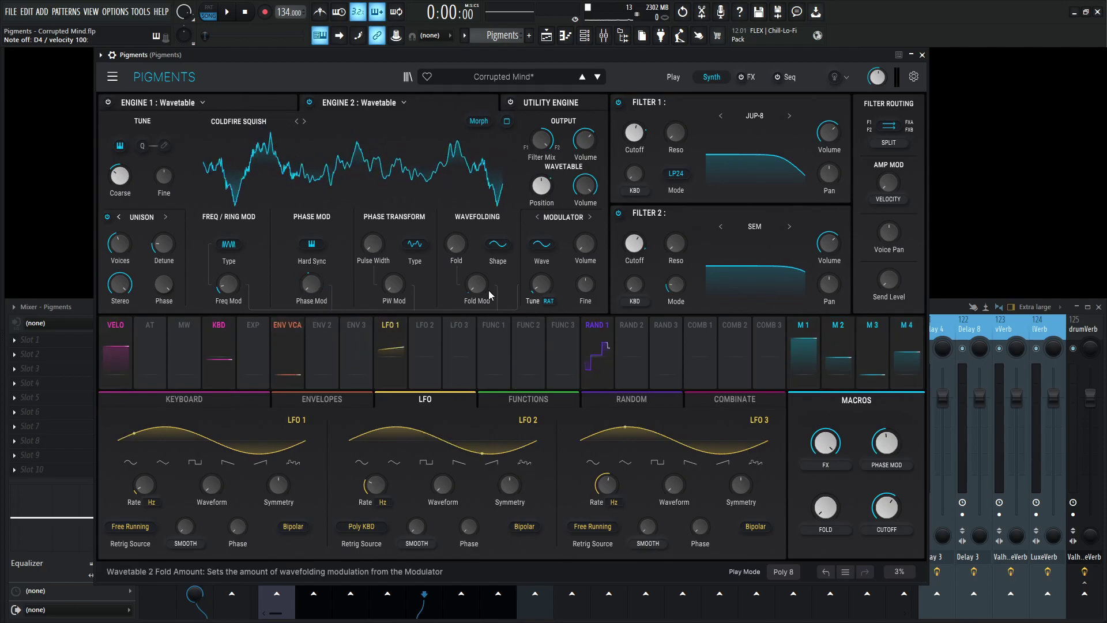
{"action": "mouse_move", "coordinate": [478, 316]}
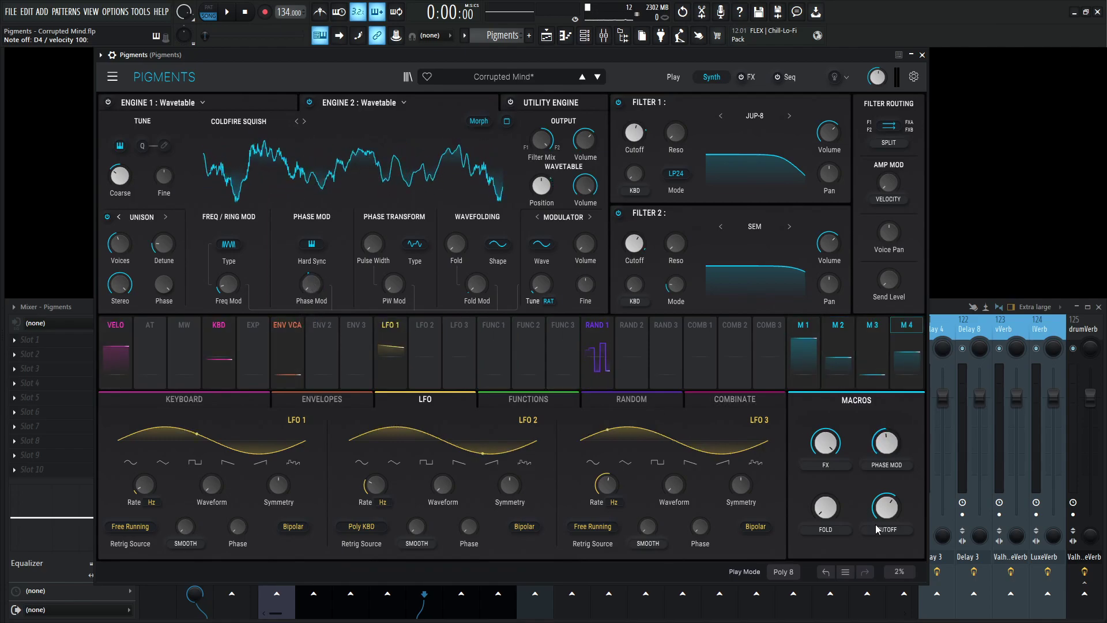
Step: Display Macro 2's Phase Mod and Macro 3's Fold Mod amounts, then raise Cutoff to about 0.65
{"action": "left_click_drag", "start_coordinate": [872, 325], "coordinate": [475, 324]}
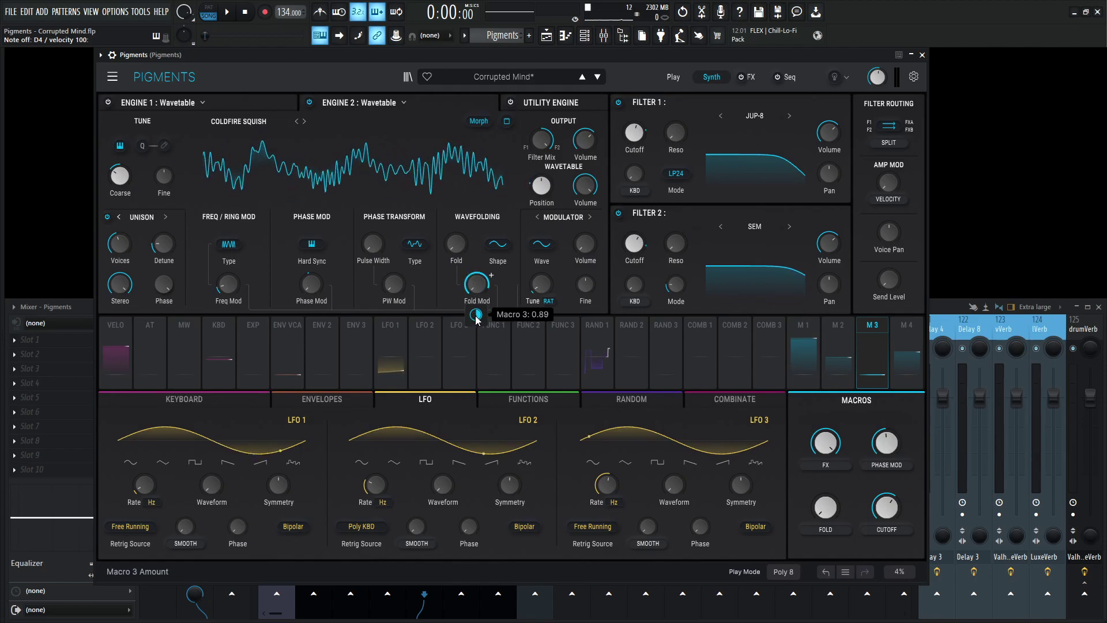
{"action": "left_click_drag", "start_coordinate": [838, 324], "coordinate": [312, 316]}
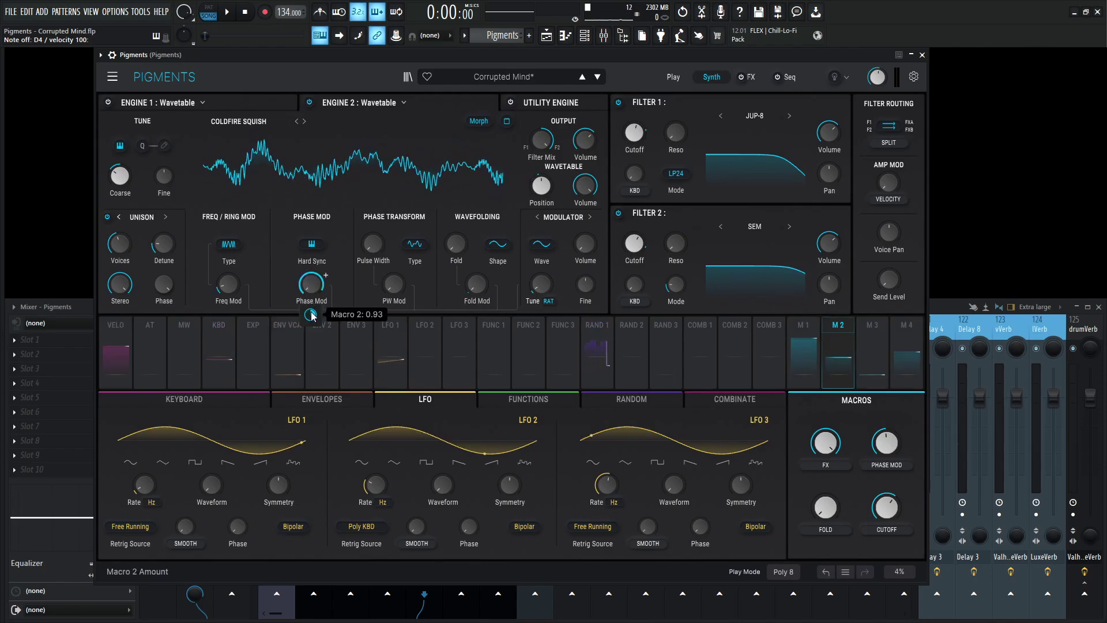
{"action": "key", "text": "ctrl+z"}
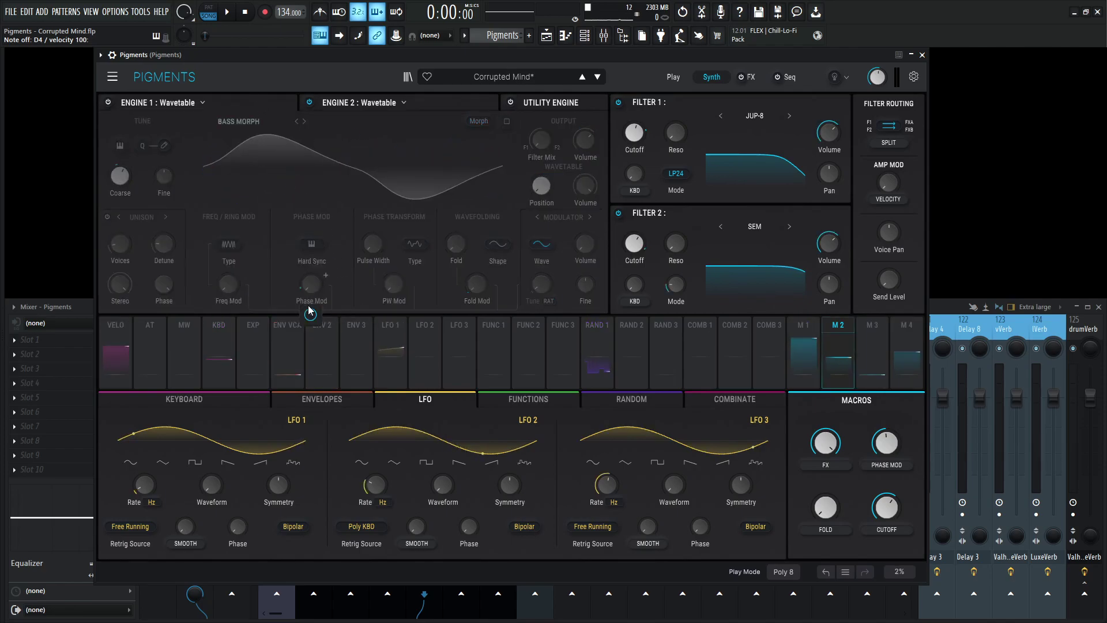
{"action": "left_click_drag", "start_coordinate": [310, 311], "coordinate": [317, 314]}
{"action": "left_click_drag", "start_coordinate": [873, 324], "coordinate": [476, 284]}
{"action": "key", "text": "ctrl+z"}
{"action": "key", "text": "ctrl+z"}
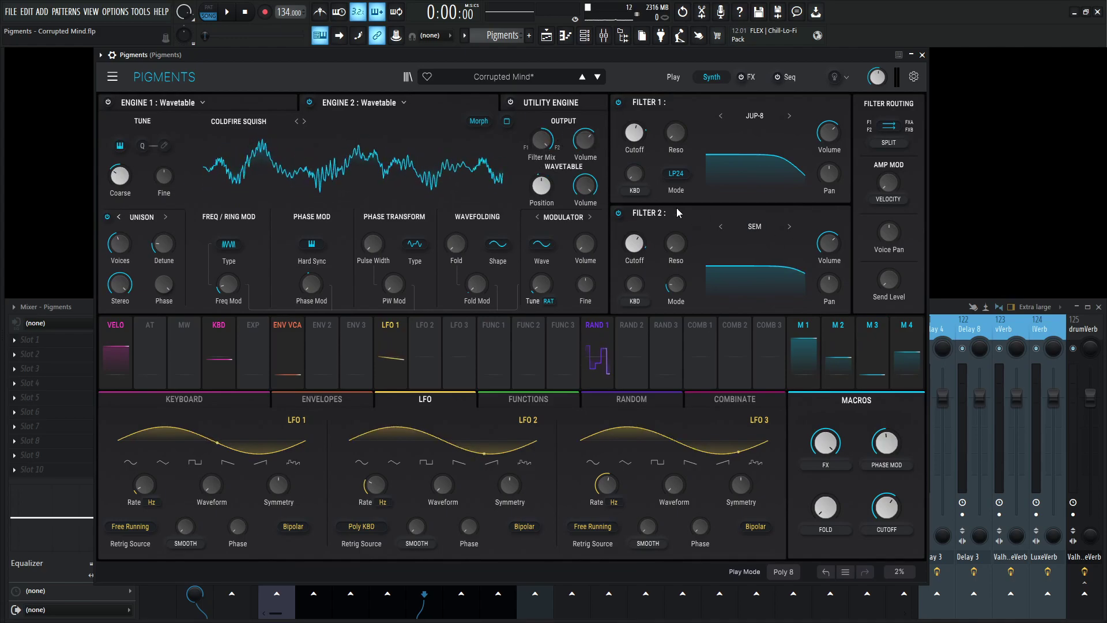
{"action": "mouse_move", "coordinate": [653, 261]}
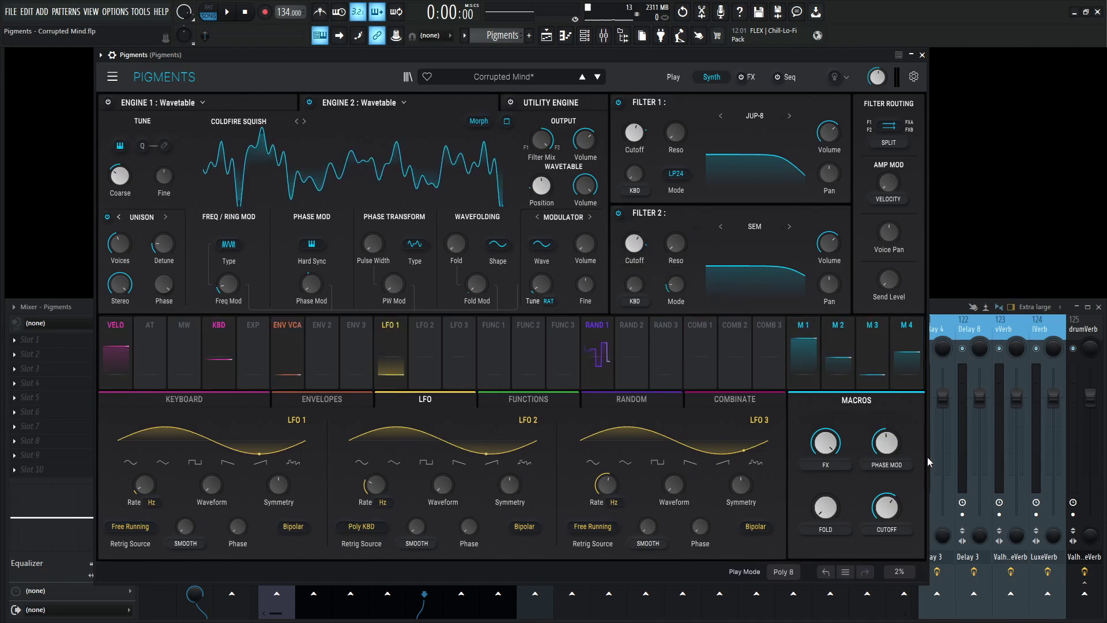
{"action": "left_click_drag", "start_coordinate": [889, 513], "coordinate": [889, 509]}
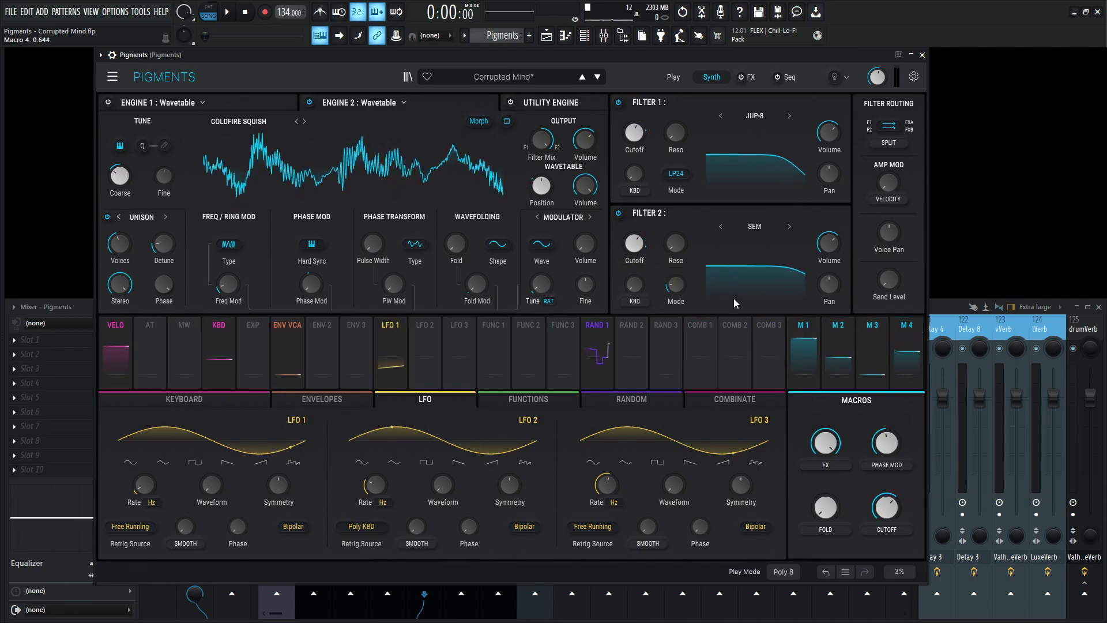
Step: Show the Utility Engine's noise and oscillator layers and play D4 twice
{"action": "left_click", "coordinate": [542, 103]}
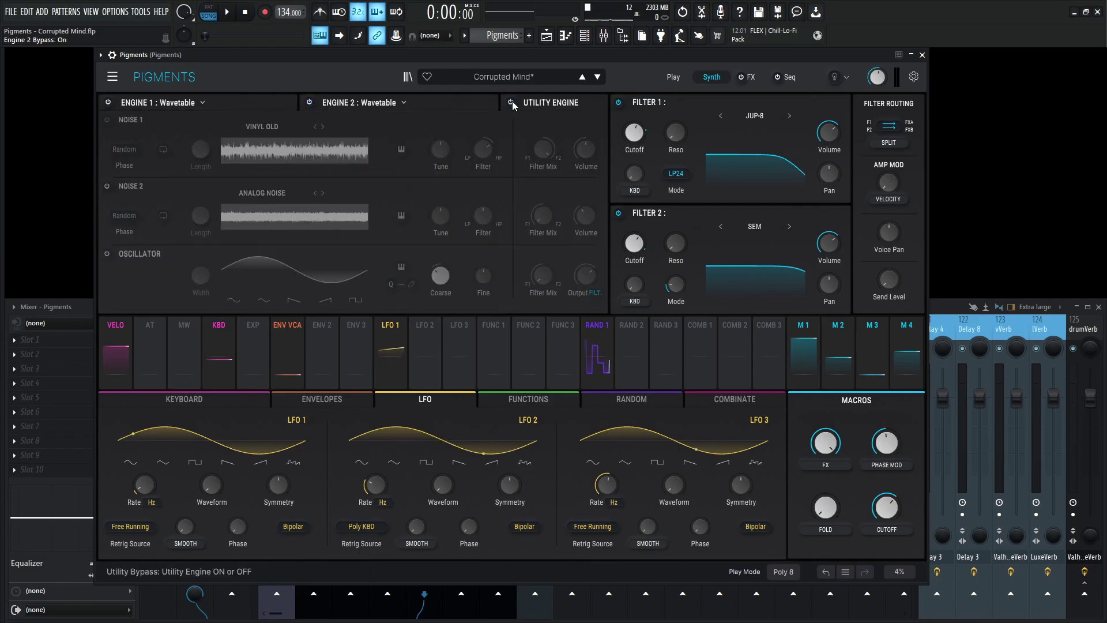
{"action": "key", "text": "x"}
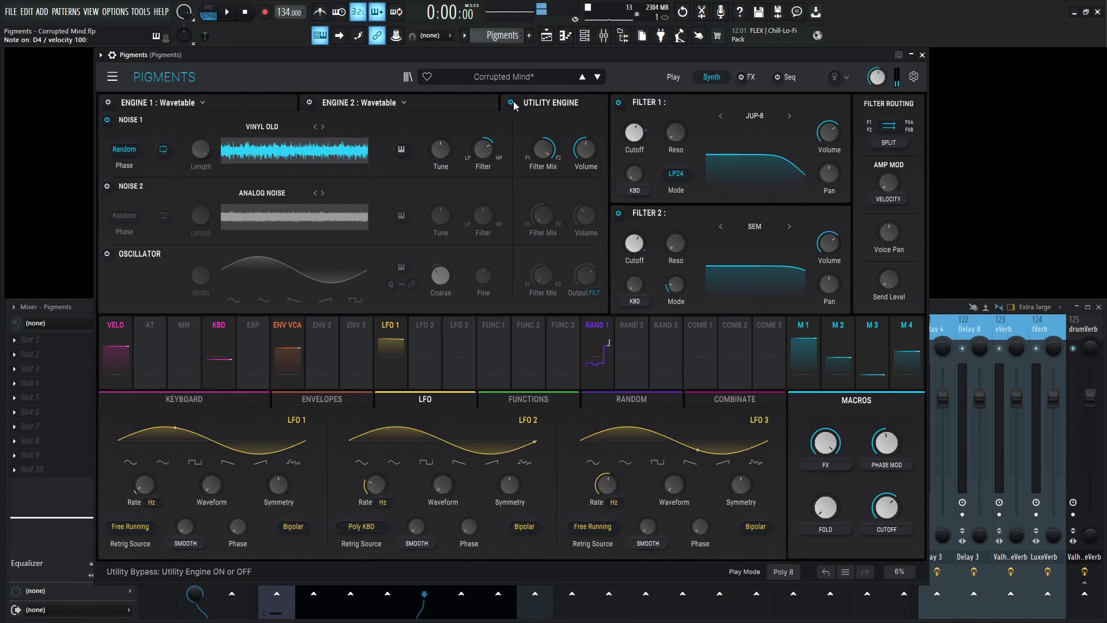
{"action": "key", "text": "x"}
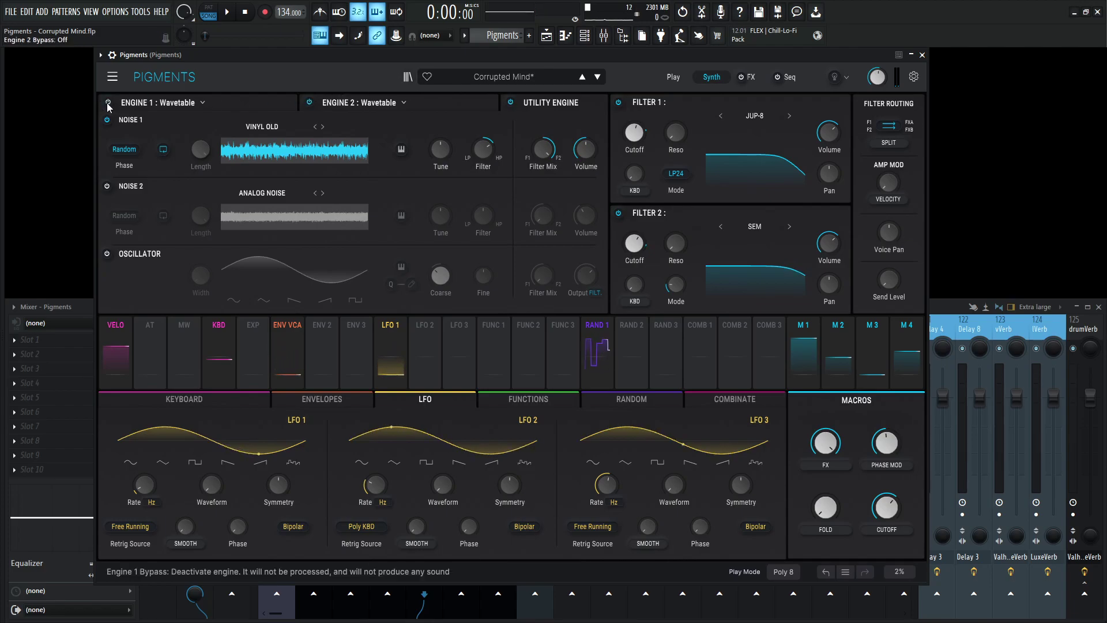
Step: Compare D4 with the Utility Engine bypassed and re-enabled, then raise Cutoff to about 0.86
{"action": "left_click", "coordinate": [510, 102]}
{"action": "key", "text": "x"}
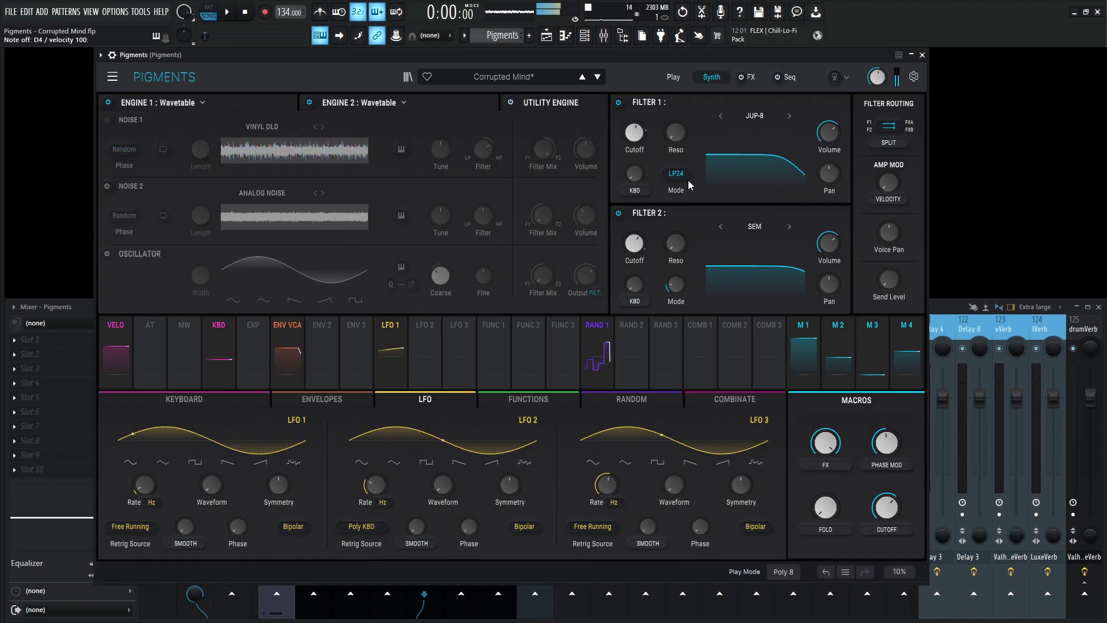
{"action": "left_click", "coordinate": [510, 103]}
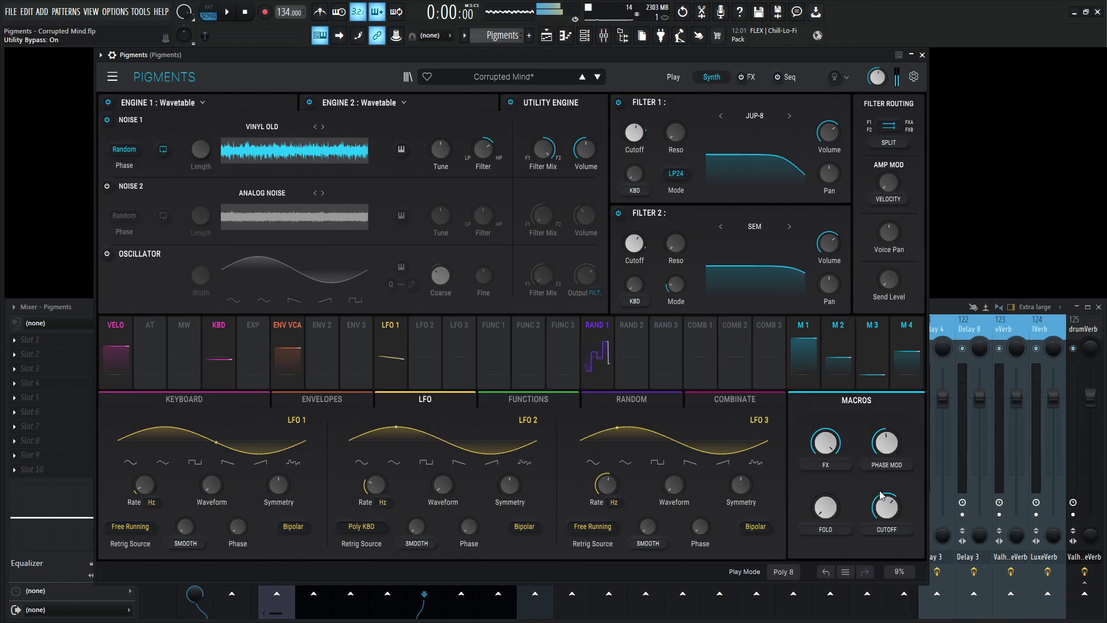
{"action": "left_click_drag", "start_coordinate": [886, 507], "coordinate": [887, 483]}
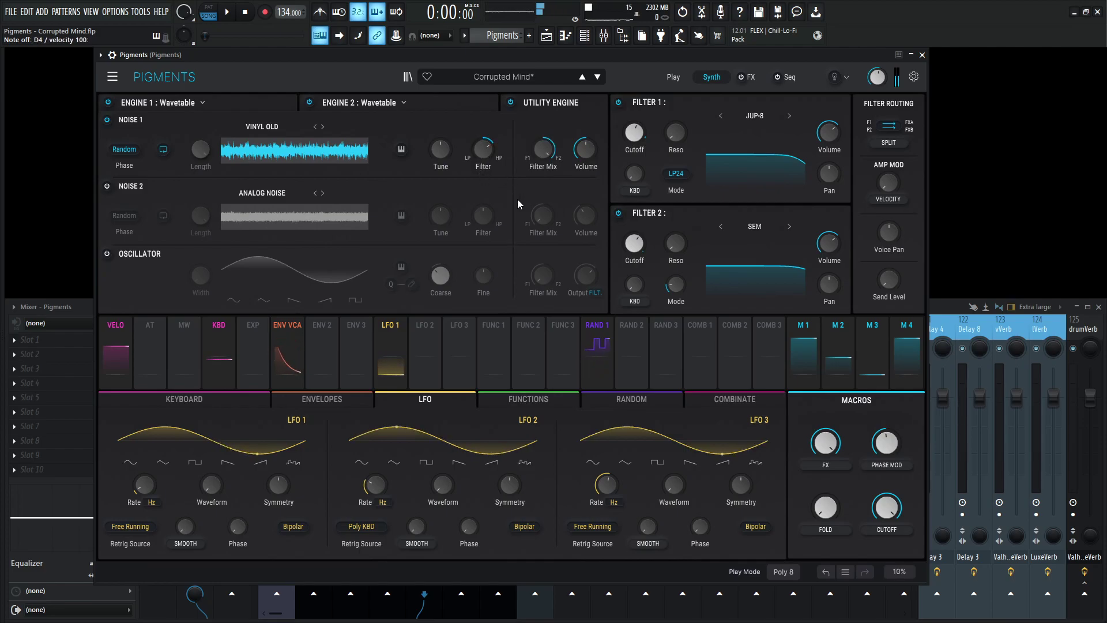
Step: Check the Keyboard play and pitch-bend settings, then view the Env VCA, Env 2 and Env 3 curves
{"action": "left_click", "coordinate": [240, 399]}
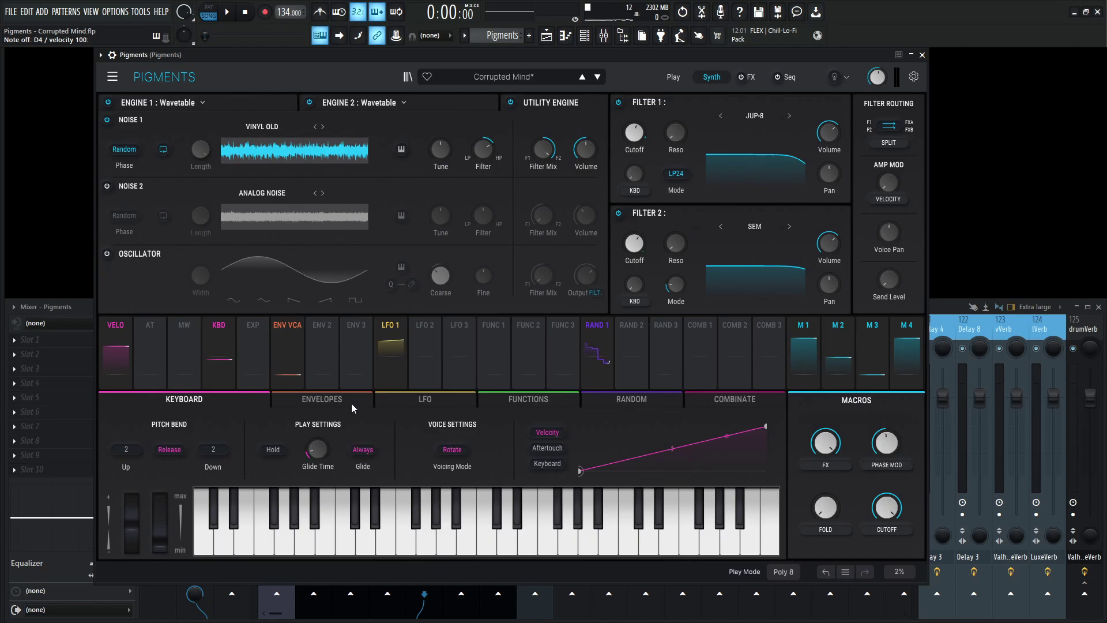
{"action": "left_click", "coordinate": [323, 403]}
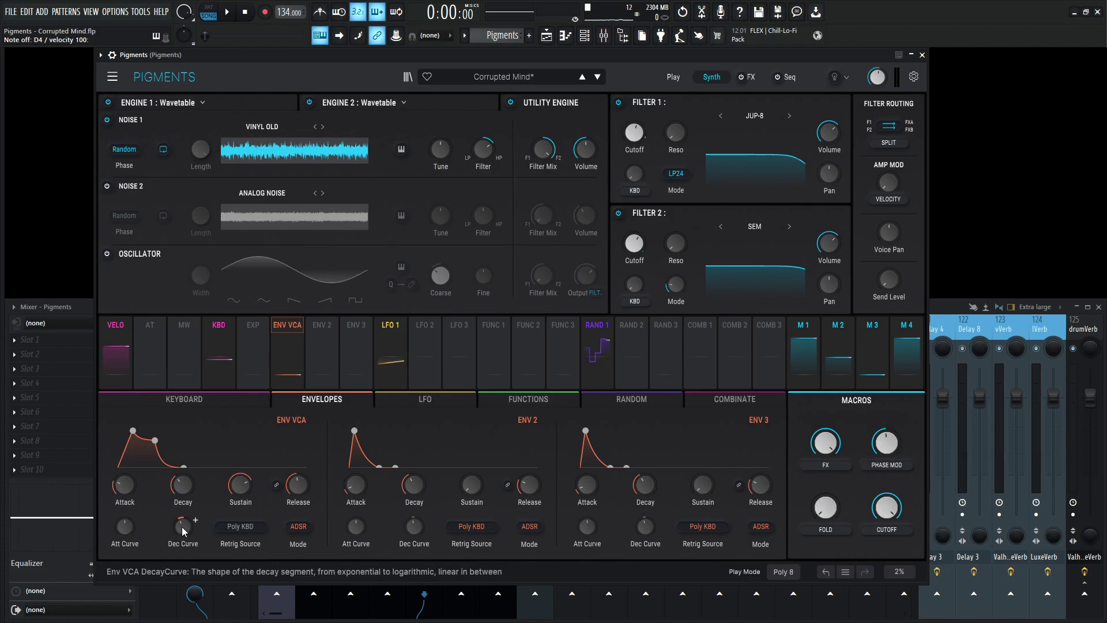
{"action": "mouse_move", "coordinate": [127, 530]}
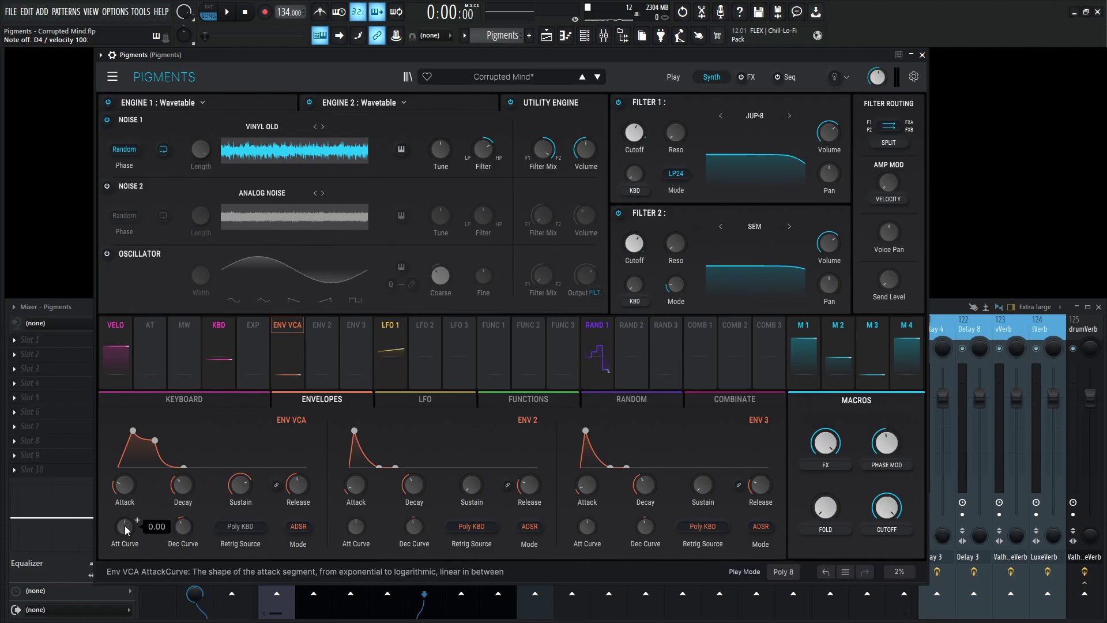
{"action": "mouse_move", "coordinate": [185, 531]}
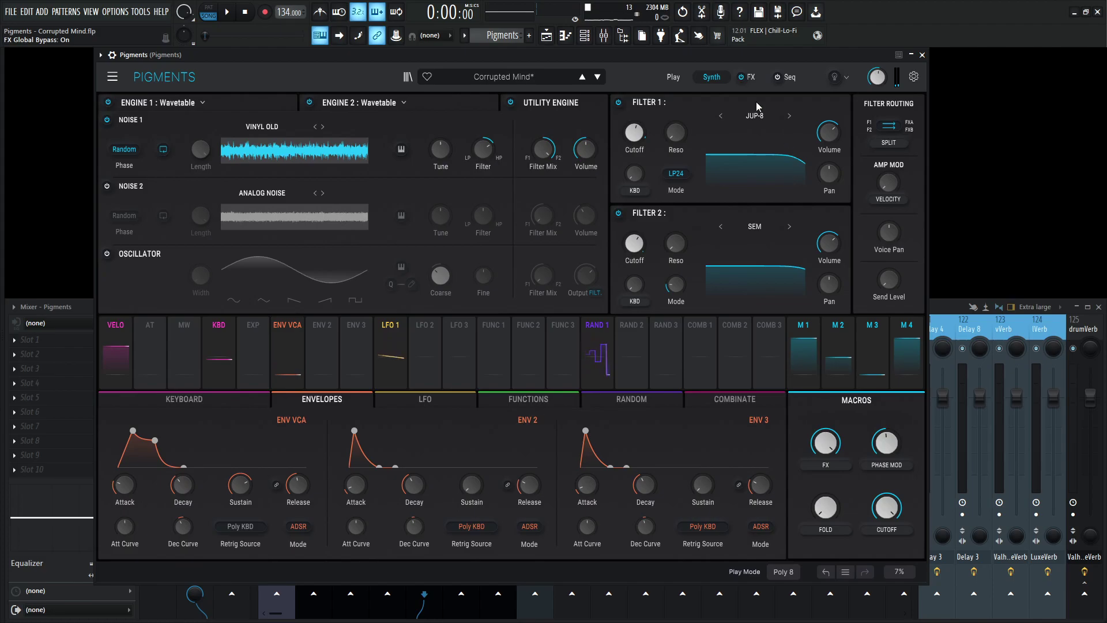
Step: On the effects page, compare the FX A and FX B effect chains
{"action": "left_click", "coordinate": [755, 81]}
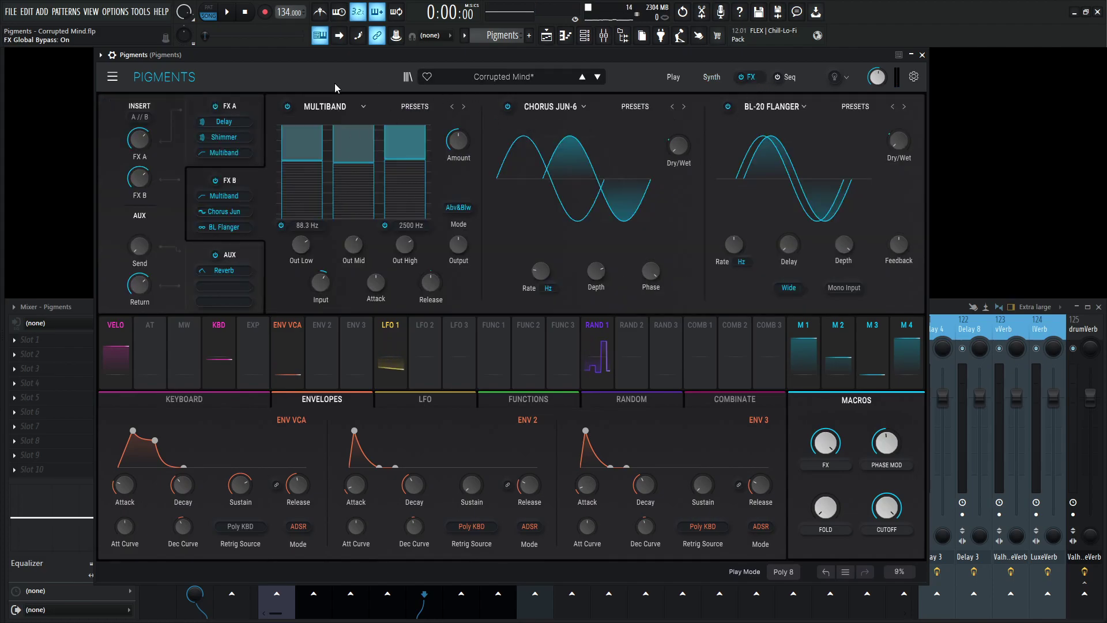
{"action": "left_click", "coordinate": [250, 104]}
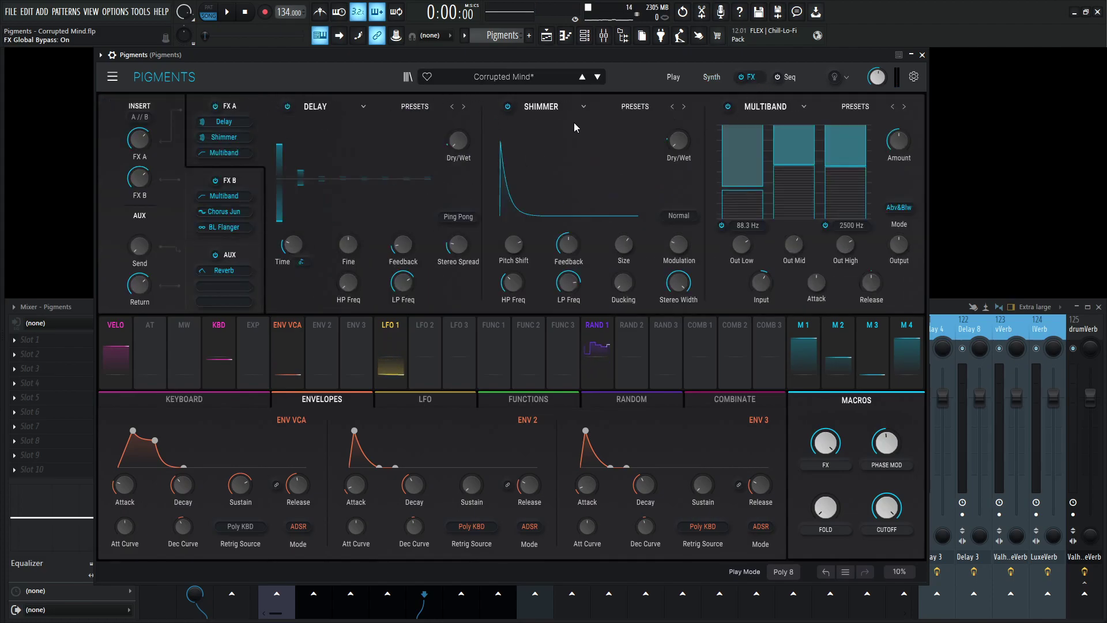
{"action": "left_click", "coordinate": [229, 181]}
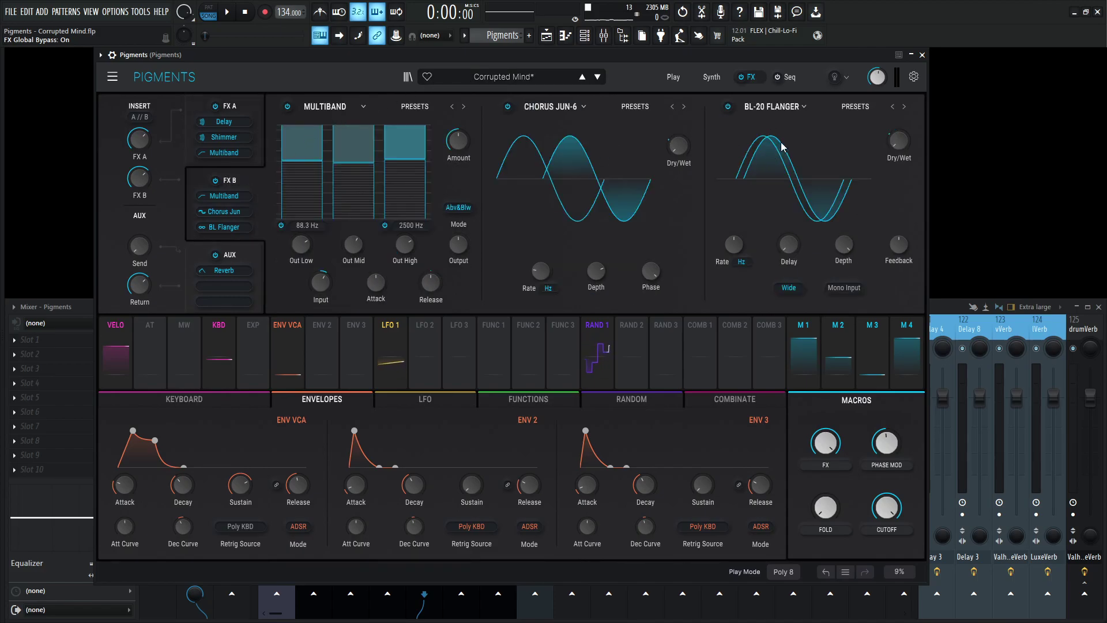
Step: Sweep the FX macro to about 0.57, reset it to zero, nudge Phase Mod, then raise FX to 1.00
{"action": "mouse_move", "coordinate": [820, 451]}
{"action": "left_mouse_down"}
{"action": "mouse_move", "coordinate": [820, 474]}
{"action": "mouse_move", "coordinate": [823, 430]}
{"action": "left_mouse_up"}
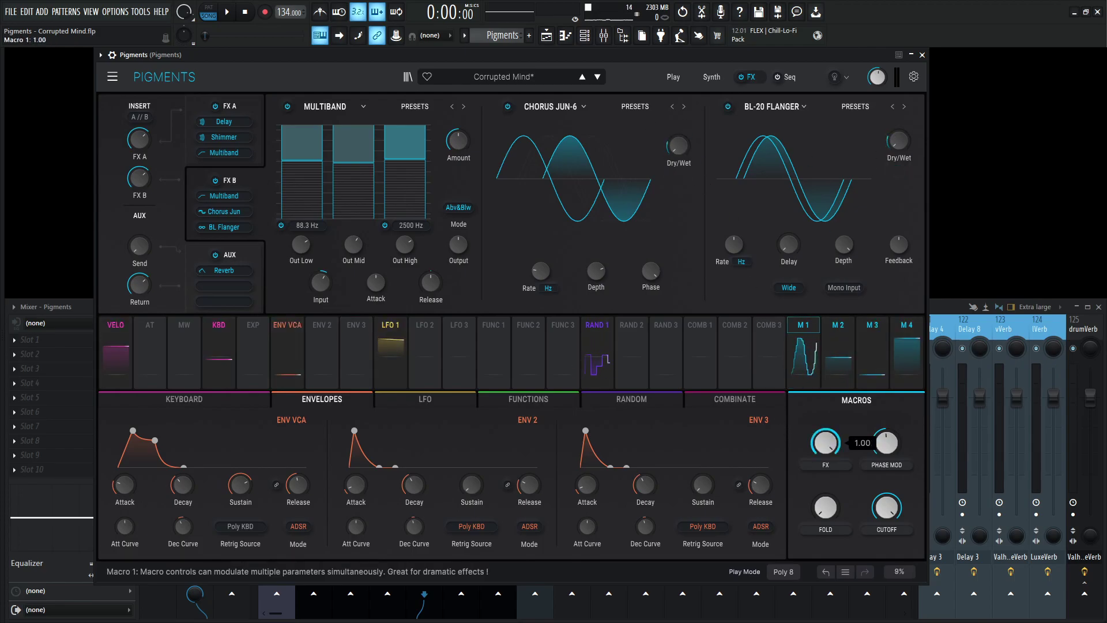
{"action": "double_click", "coordinate": [826, 442]}
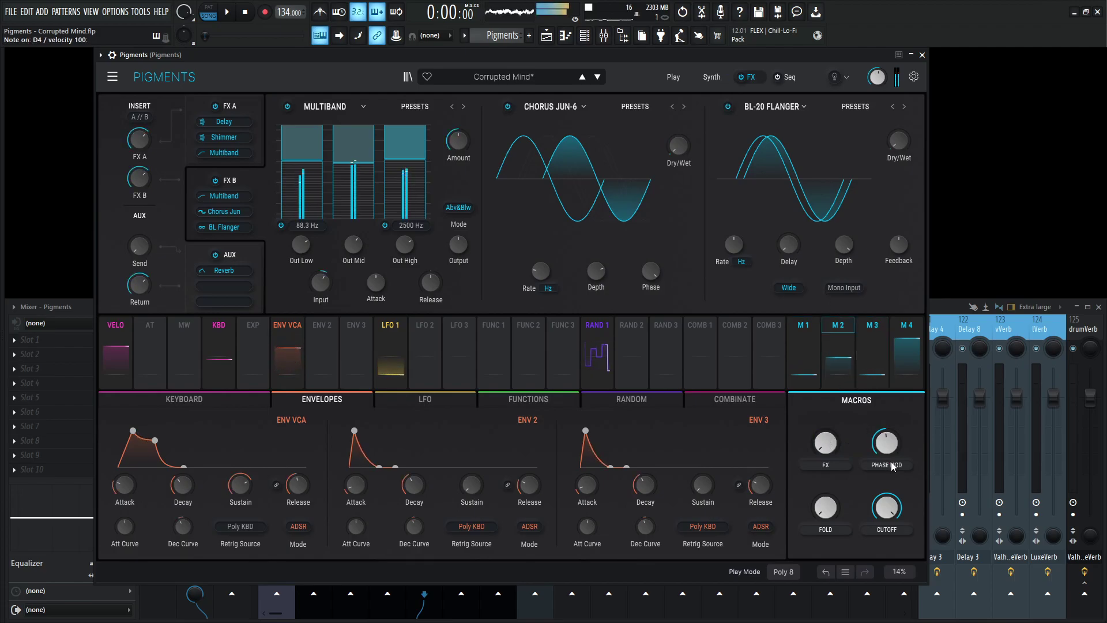
{"action": "left_click_drag", "start_coordinate": [888, 444], "coordinate": [890, 452]}
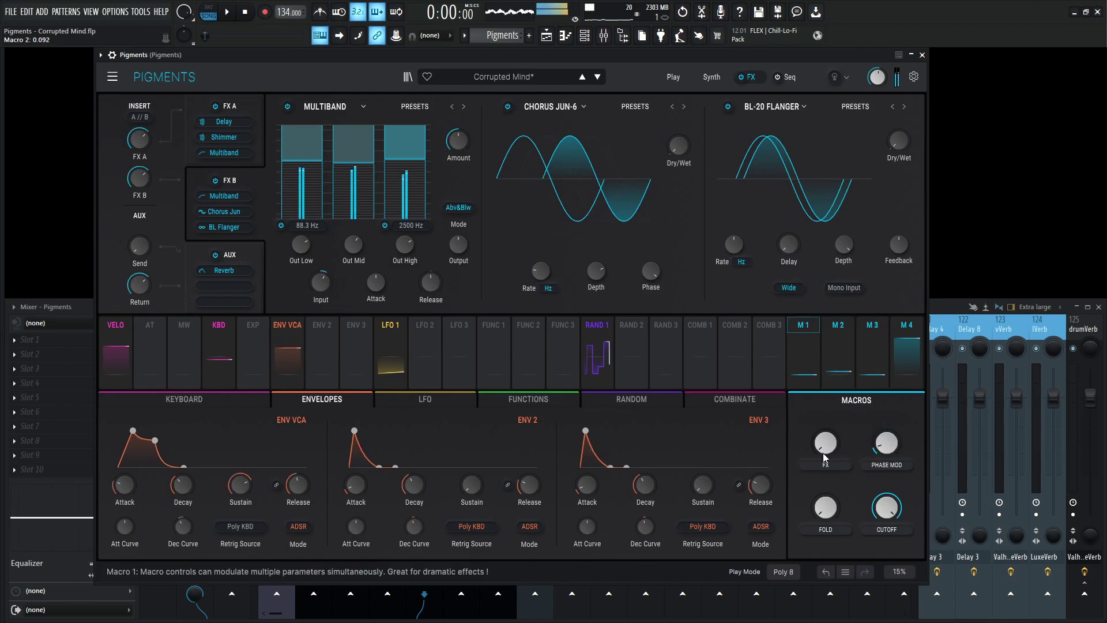
{"action": "scroll", "coordinate": [826, 455], "scroll_direction": "up", "scroll_amount": 10}
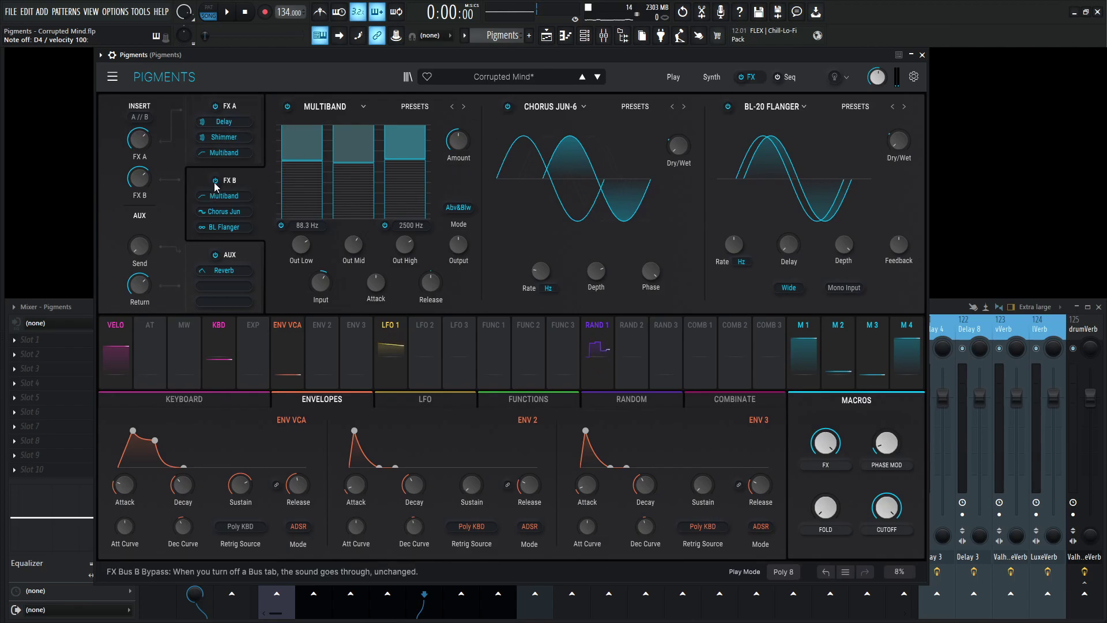
Step: Bypass the Utility Engine noise and Engine 2, check Engine 1's wavetable, and return to the effects page
{"action": "left_click", "coordinate": [711, 77]}
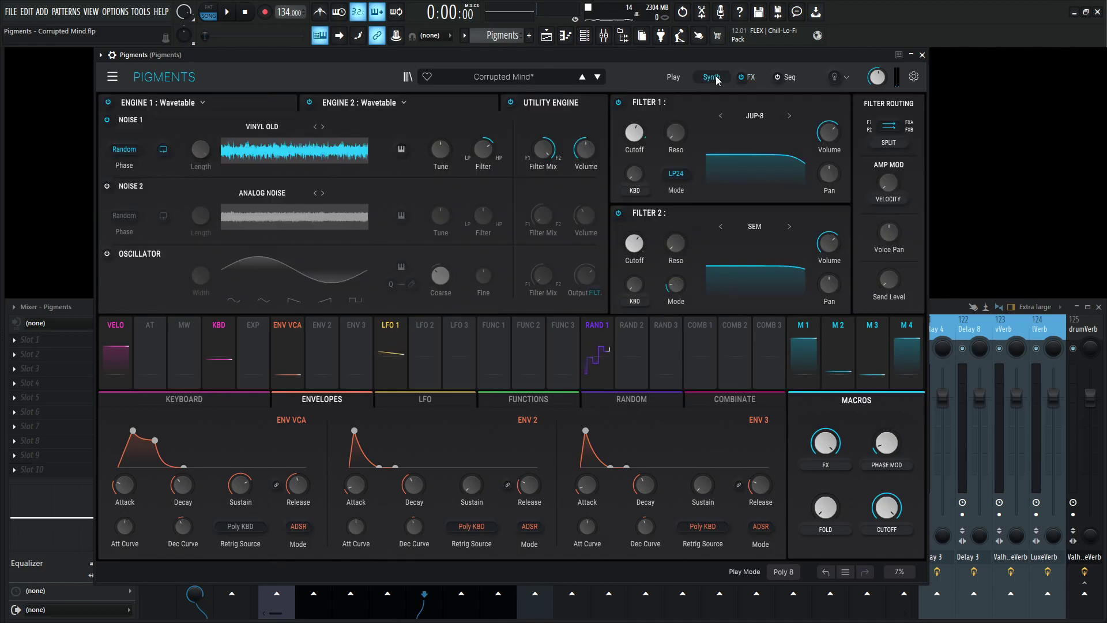
{"action": "left_click", "coordinate": [511, 103]}
{"action": "left_click", "coordinate": [309, 102]}
{"action": "left_click", "coordinate": [257, 102]}
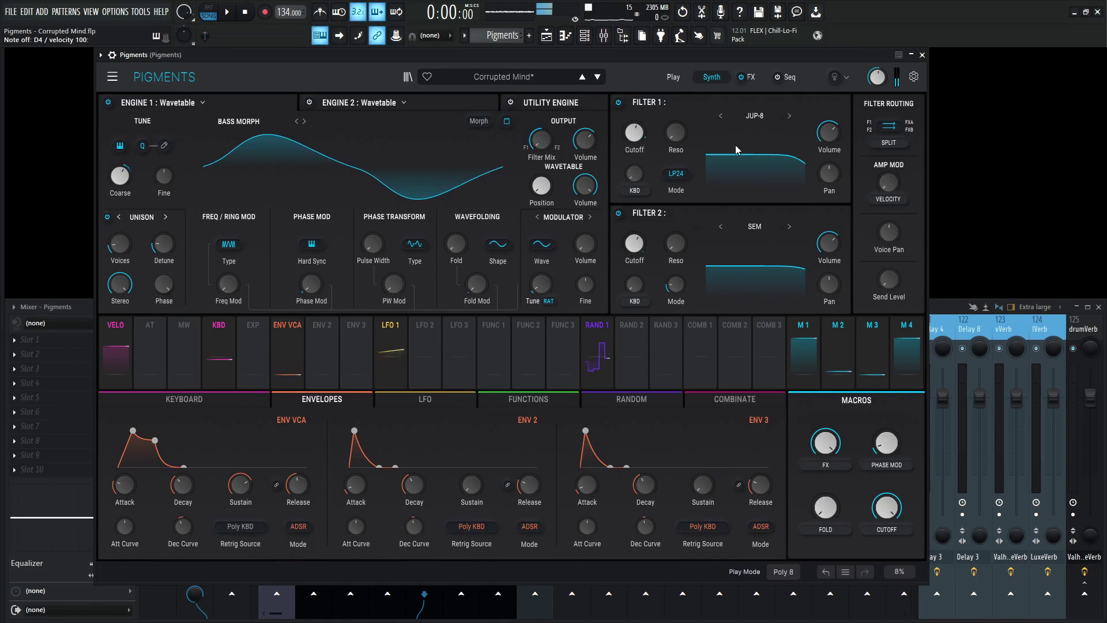
{"action": "left_click", "coordinate": [751, 78]}
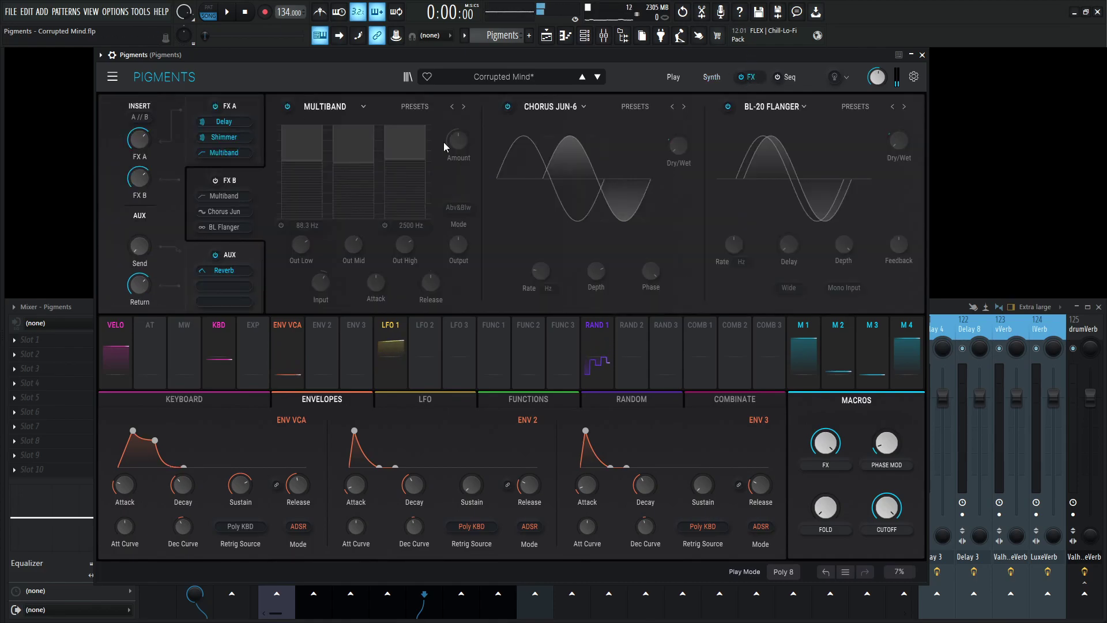
{"action": "left_click", "coordinate": [247, 105]}
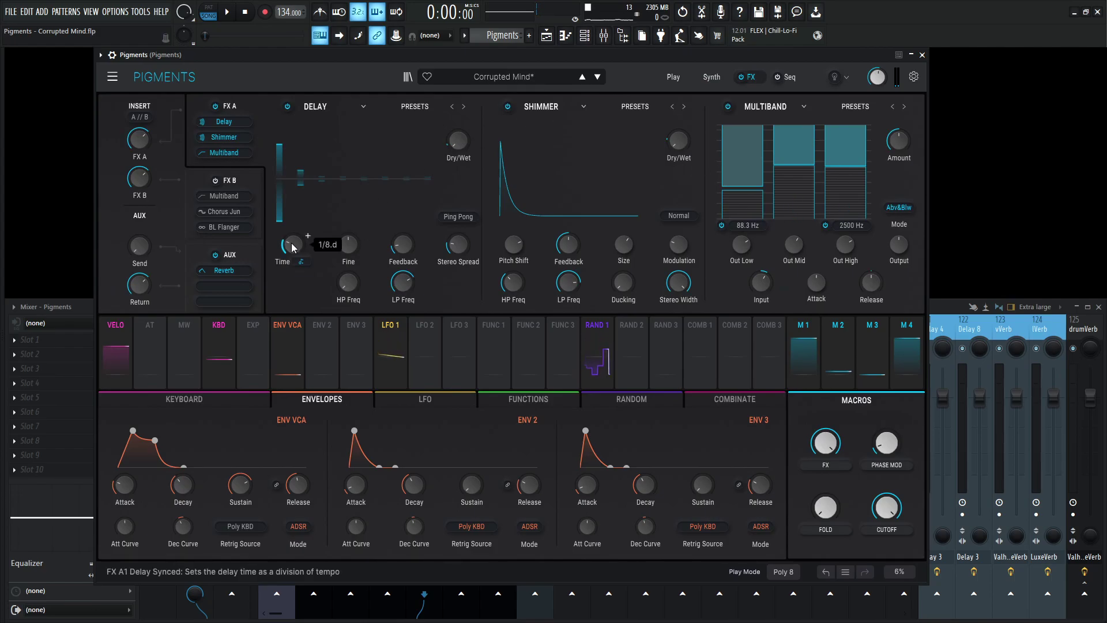
{"action": "mouse_move", "coordinate": [405, 252]}
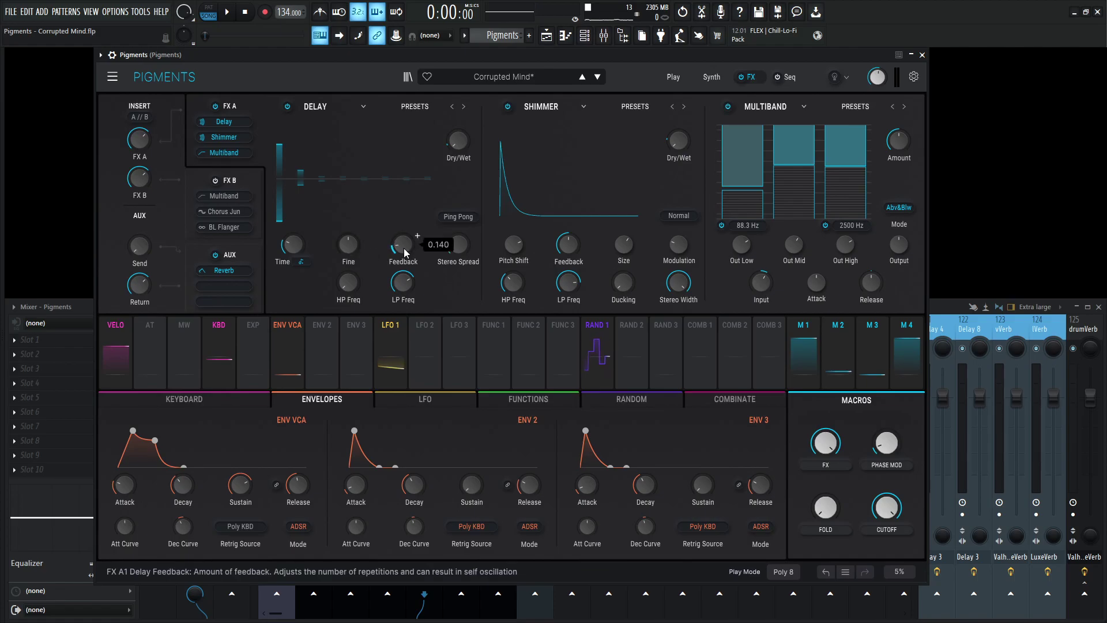
{"action": "mouse_move", "coordinate": [460, 249]}
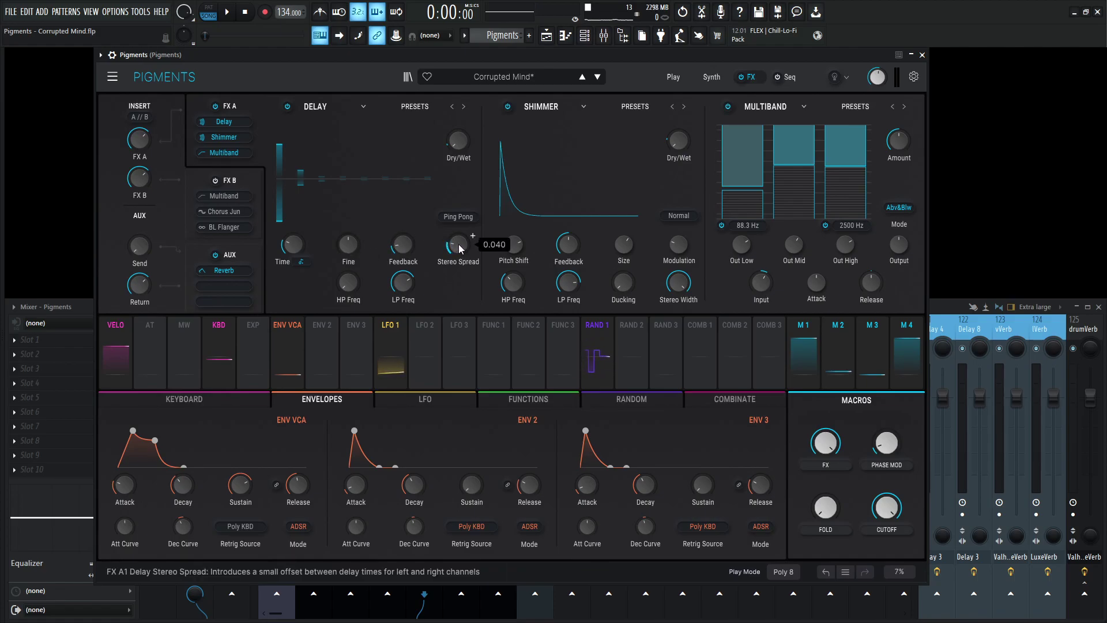
{"action": "mouse_move", "coordinate": [358, 295]}
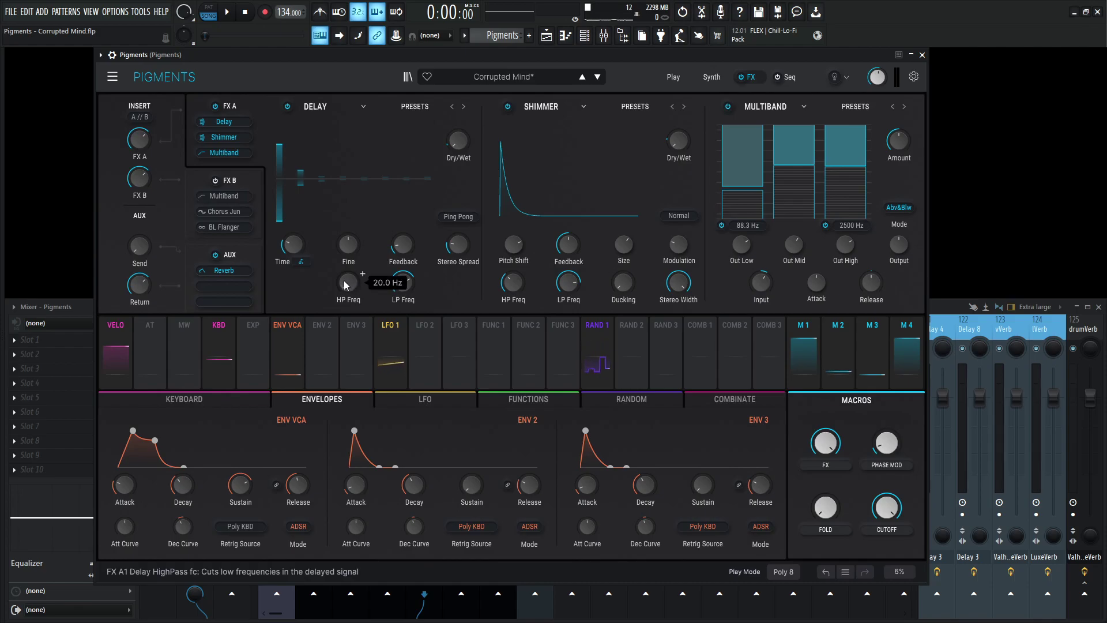
{"action": "mouse_move", "coordinate": [408, 289]}
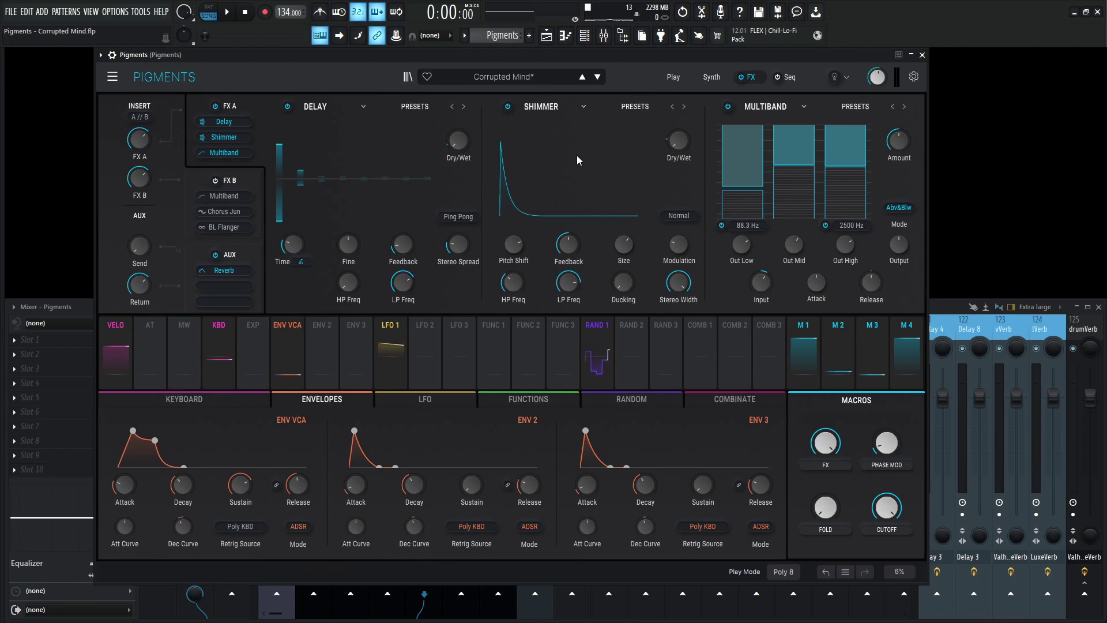
Step: Inspect the Shimmer and Multiband settings, save the project, and play a D4 note
{"action": "mouse_move", "coordinate": [516, 247]}
{"action": "mouse_move", "coordinate": [679, 287]}
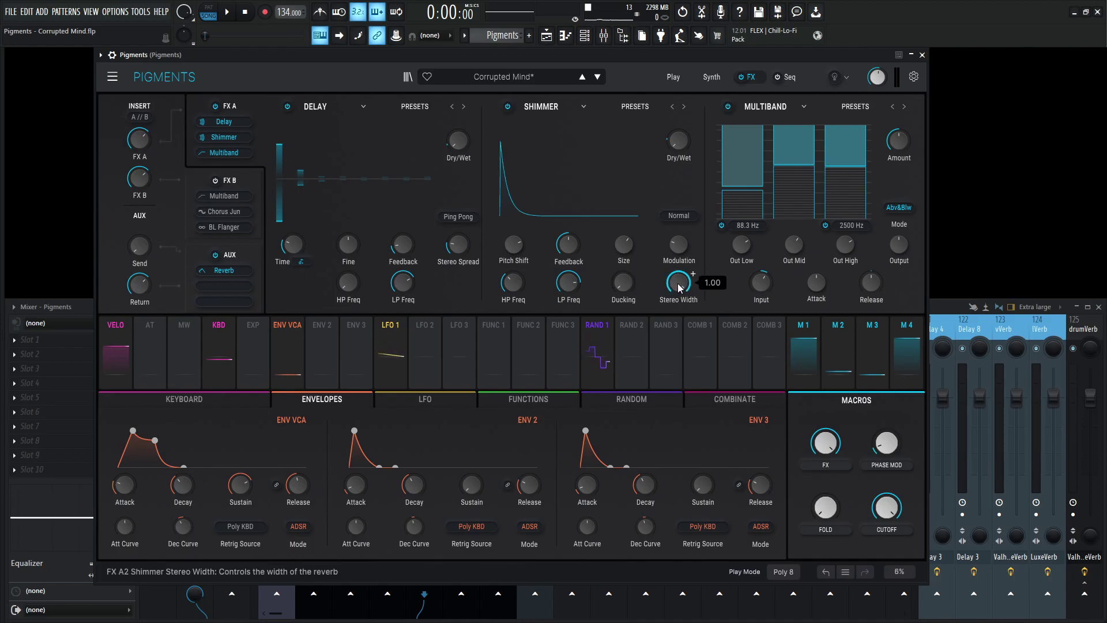
{"action": "mouse_move", "coordinate": [784, 152]}
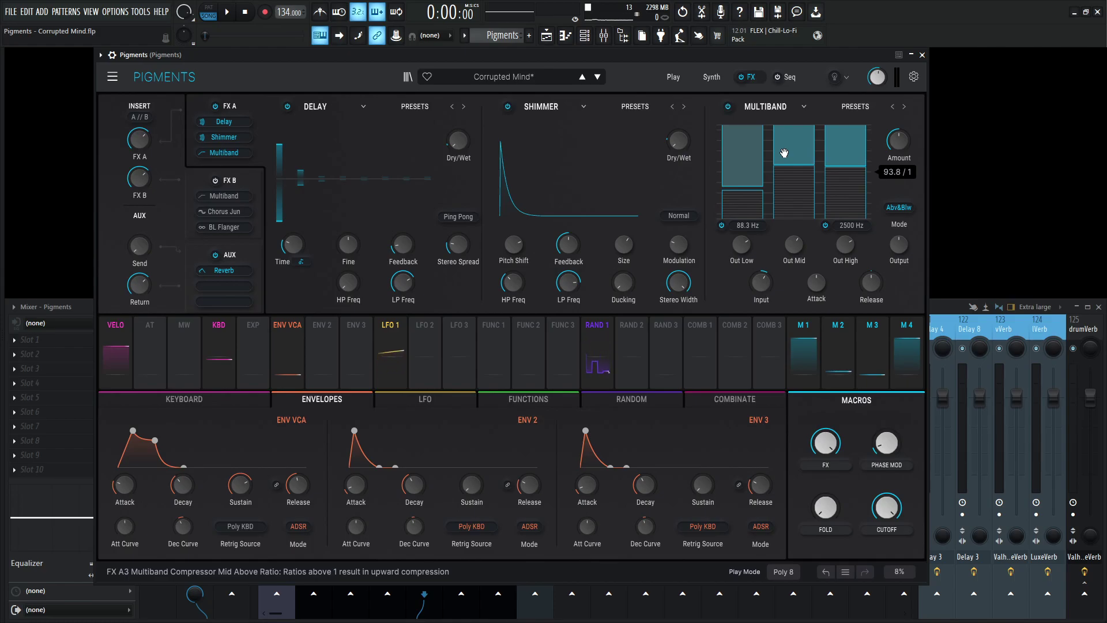
{"action": "key", "text": "ctrl+s"}
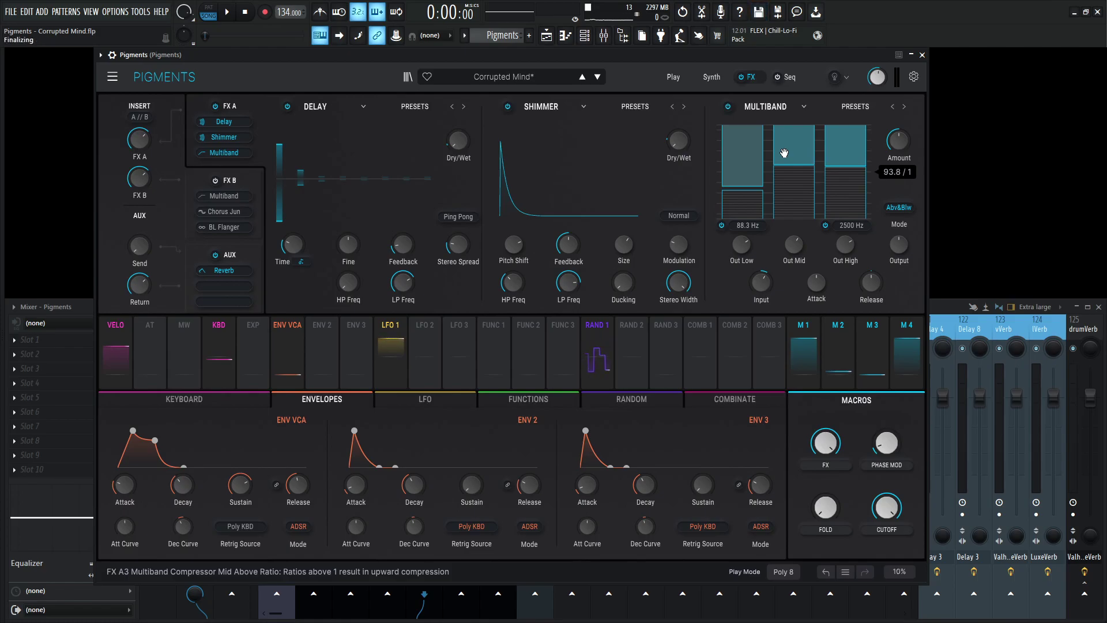
{"action": "key", "text": "x"}
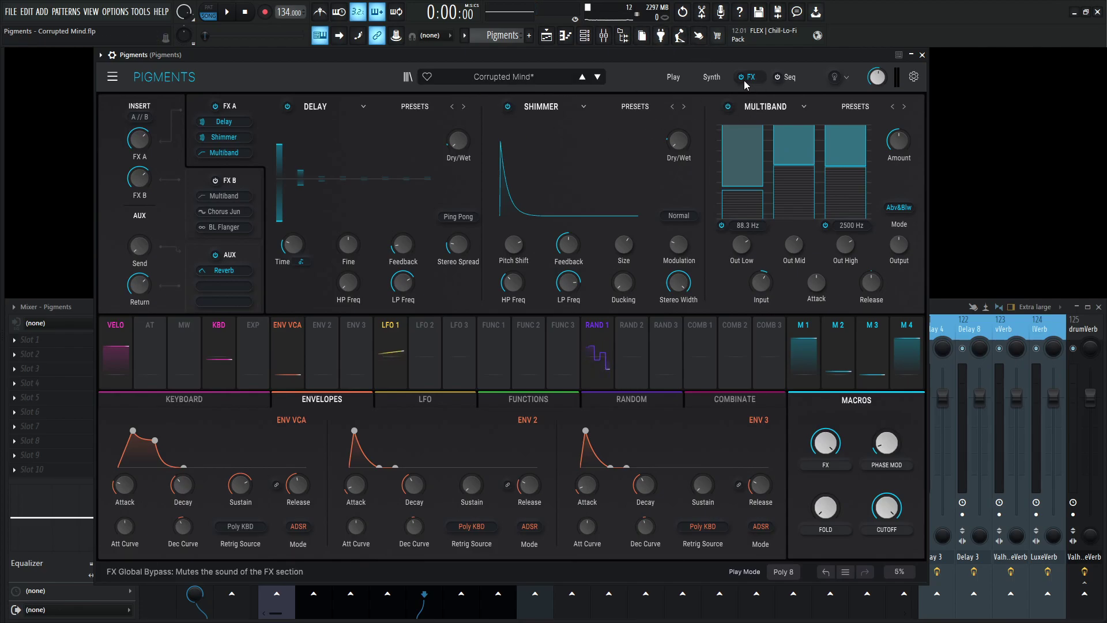
Step: On the synth page, bypass Engine 1 and toggle the Utility Engine's power button
{"action": "left_click", "coordinate": [712, 79]}
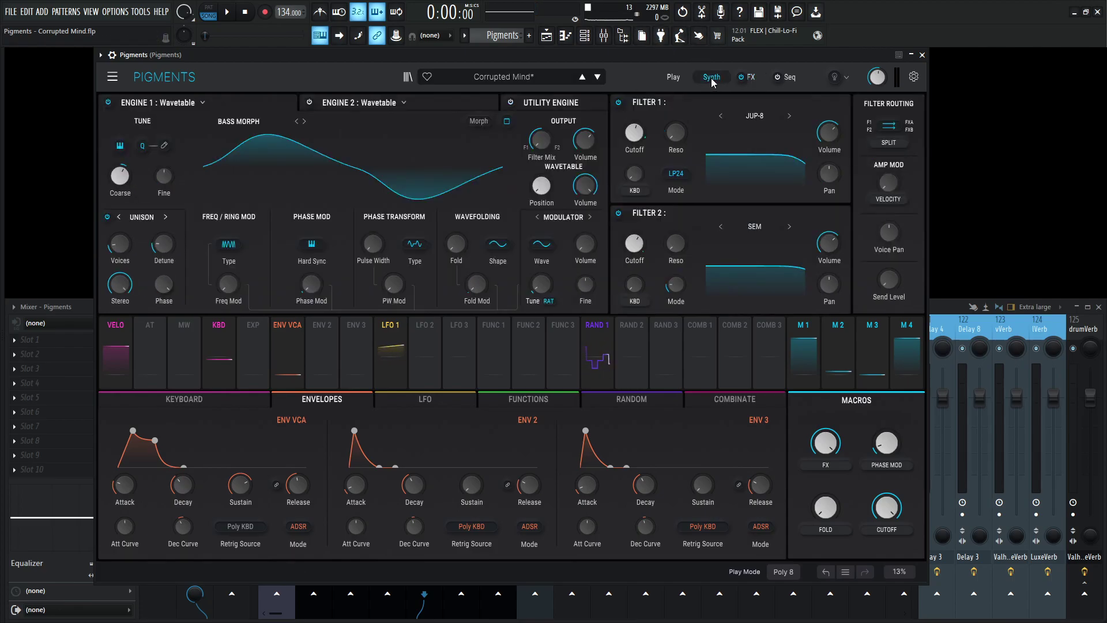
{"action": "left_click", "coordinate": [108, 103]}
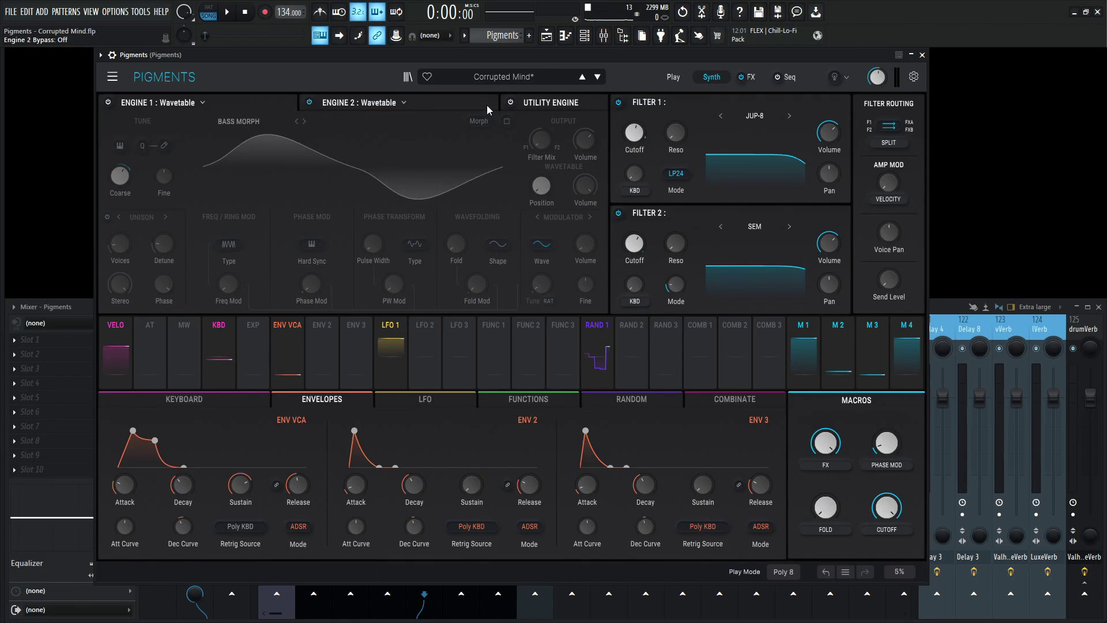
{"action": "left_click", "coordinate": [511, 102]}
Step: Switch off the FX A bus and bring up the FX B chain on the effects page
{"action": "left_click", "coordinate": [750, 77]}
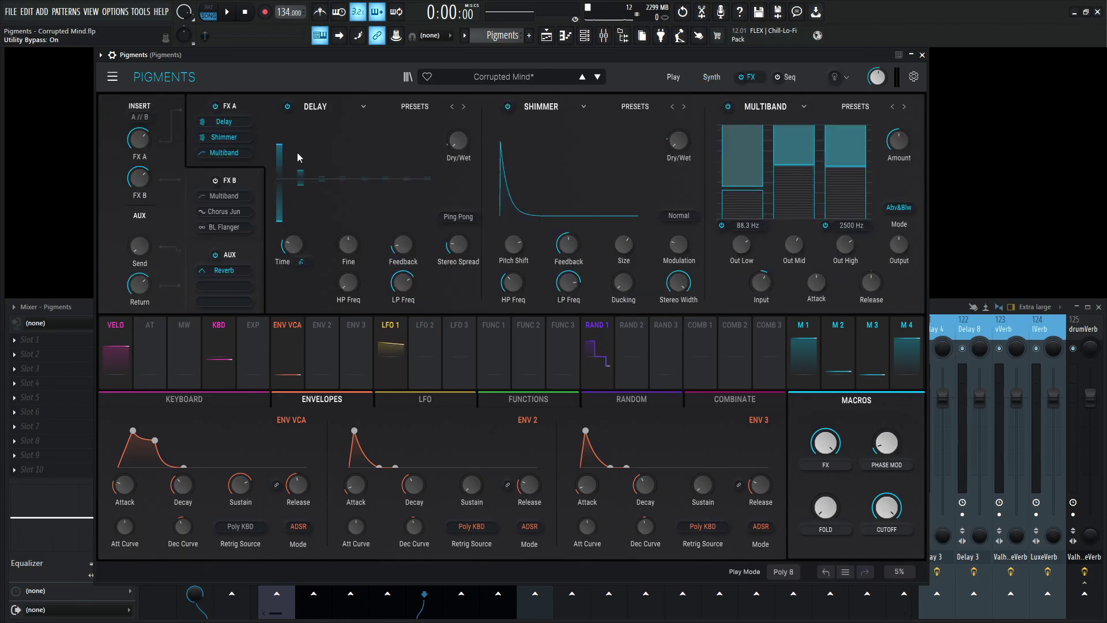
{"action": "left_click", "coordinate": [215, 108]}
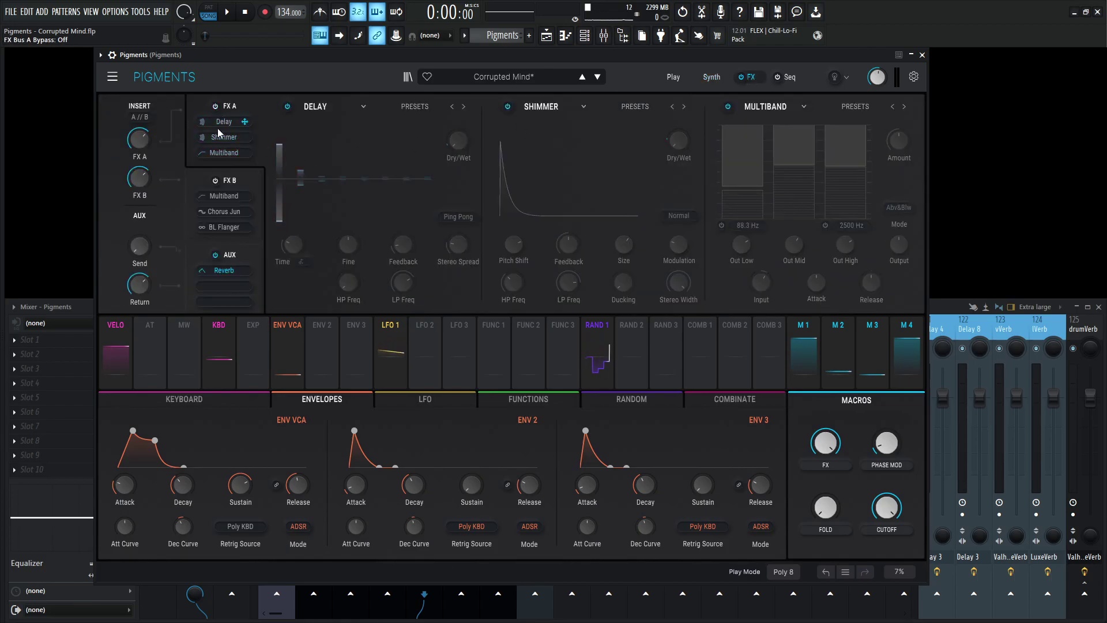
{"action": "left_click", "coordinate": [236, 181]}
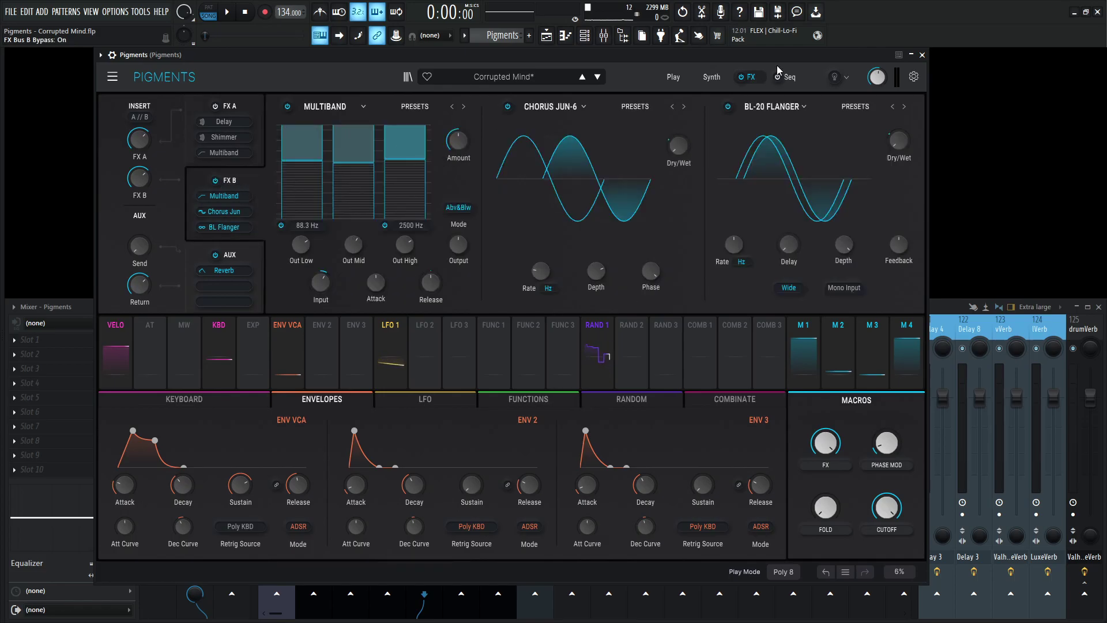
{"action": "left_click", "coordinate": [712, 78]}
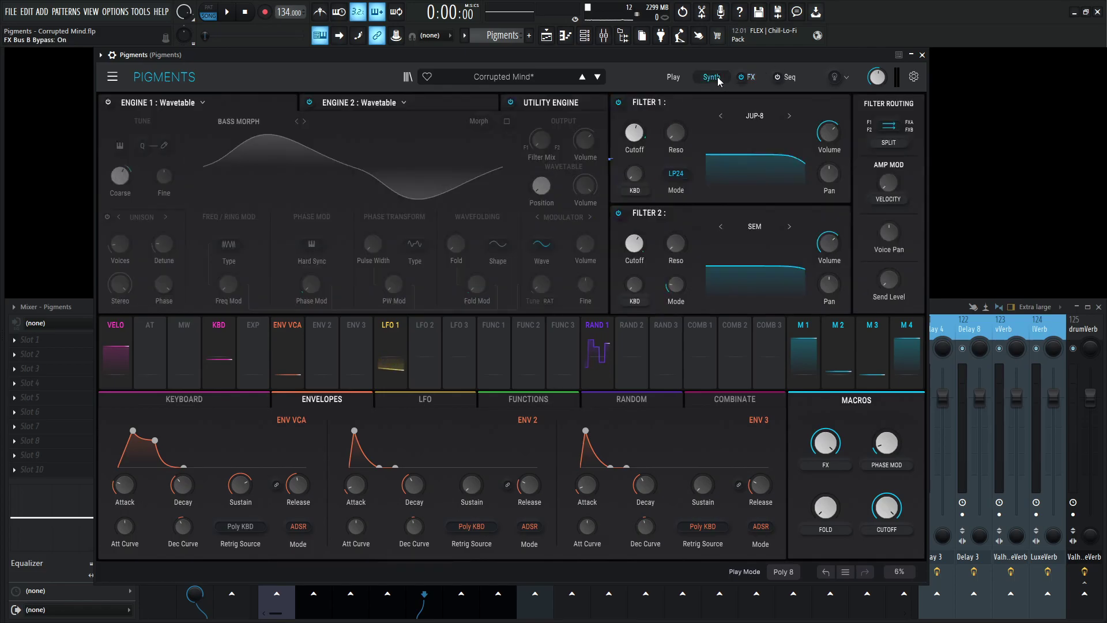
{"action": "left_click", "coordinate": [750, 79]}
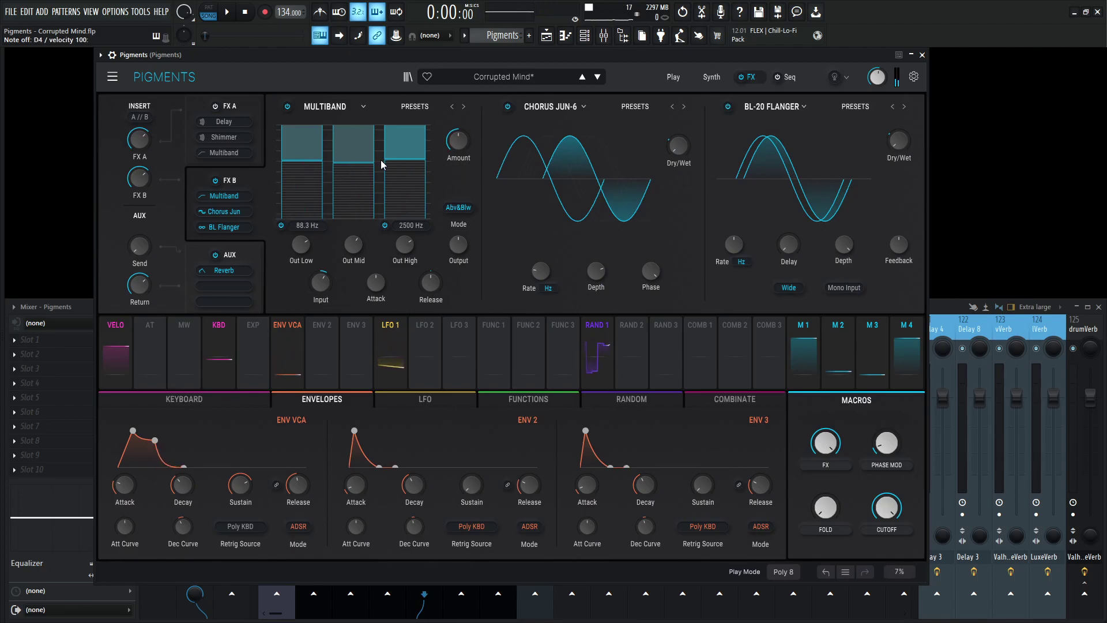
{"action": "mouse_move", "coordinate": [338, 166]}
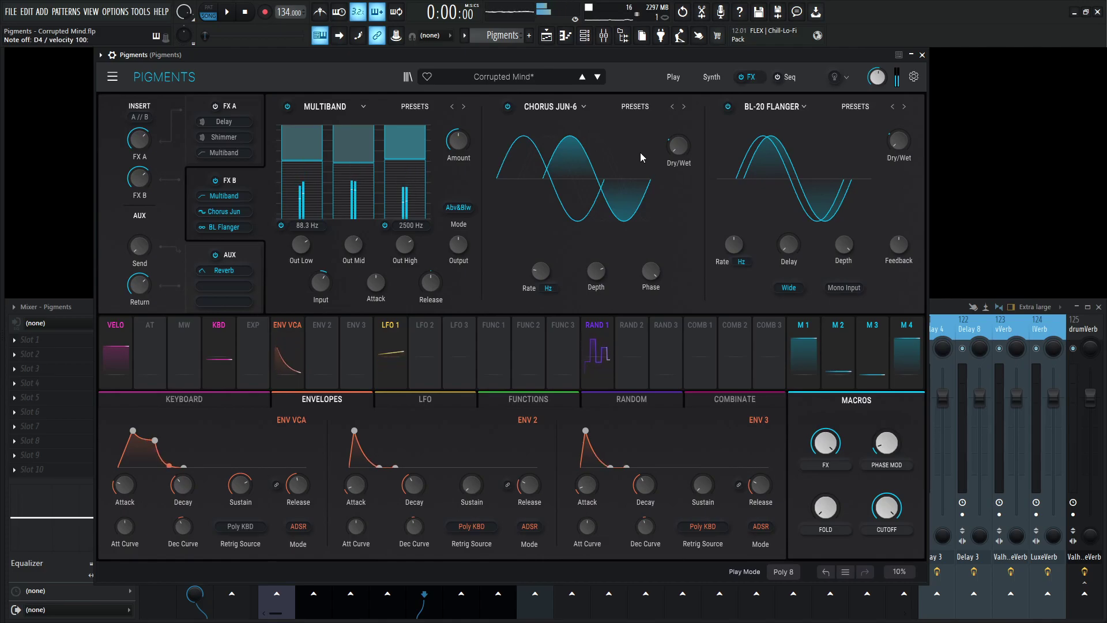
{"action": "mouse_move", "coordinate": [542, 276]}
{"action": "mouse_move", "coordinate": [592, 273]}
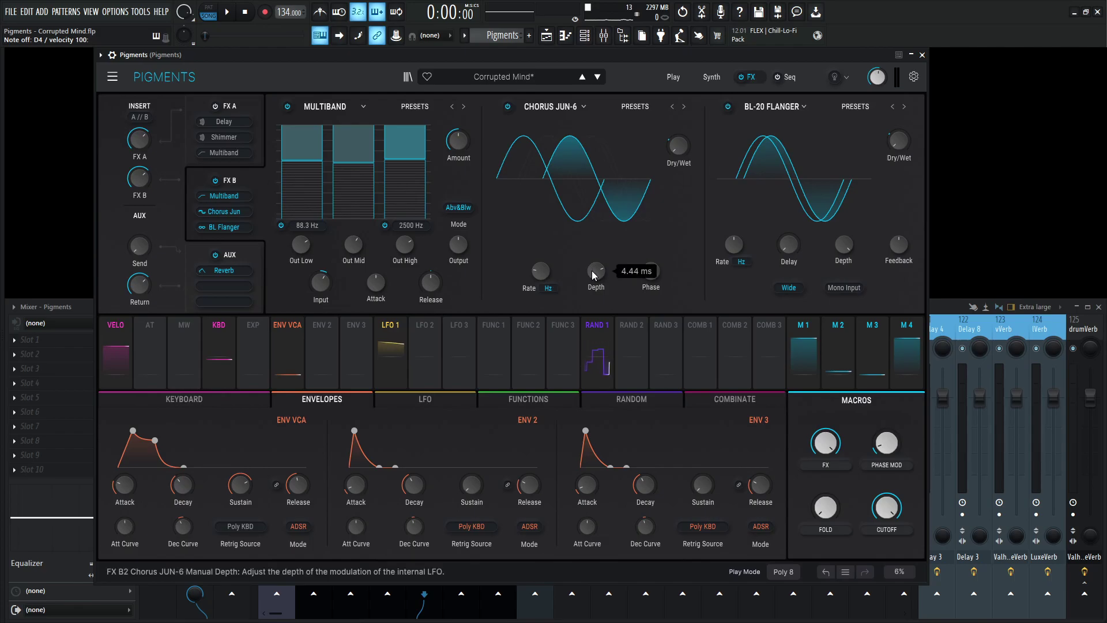
{"action": "mouse_move", "coordinate": [655, 278]}
{"action": "mouse_move", "coordinate": [678, 180]}
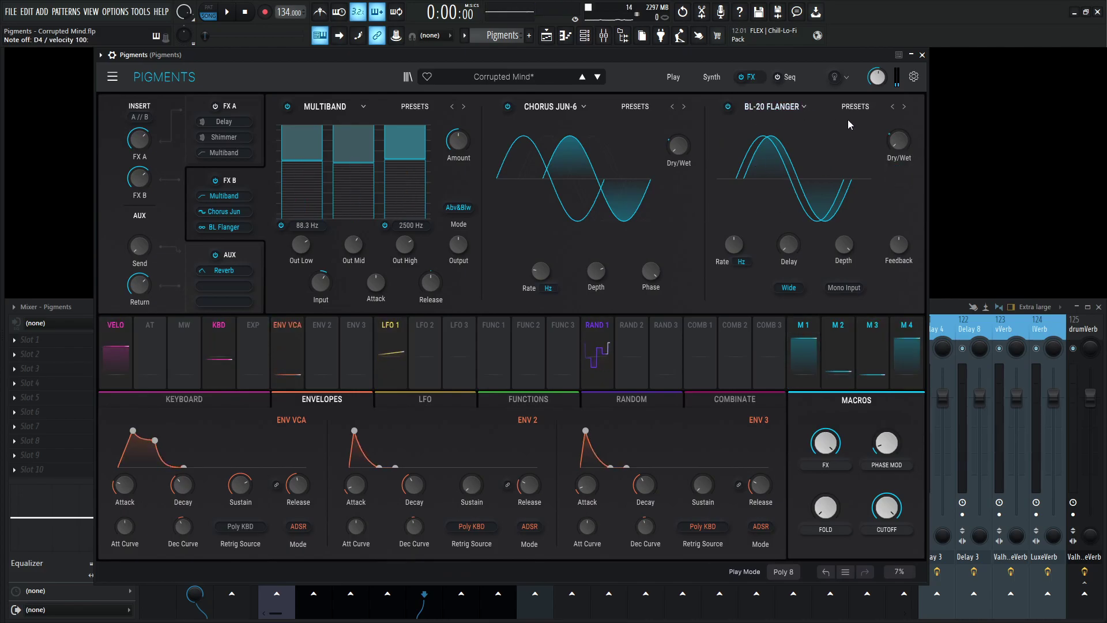
{"action": "mouse_move", "coordinate": [901, 143]}
{"action": "mouse_move", "coordinate": [900, 173]}
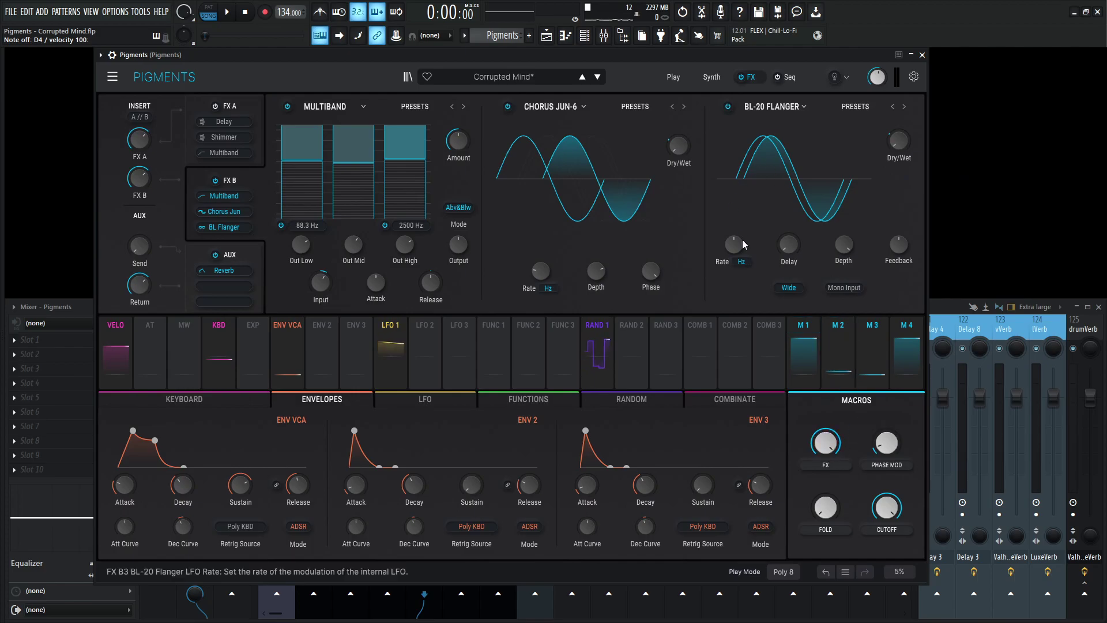
{"action": "mouse_move", "coordinate": [738, 243]}
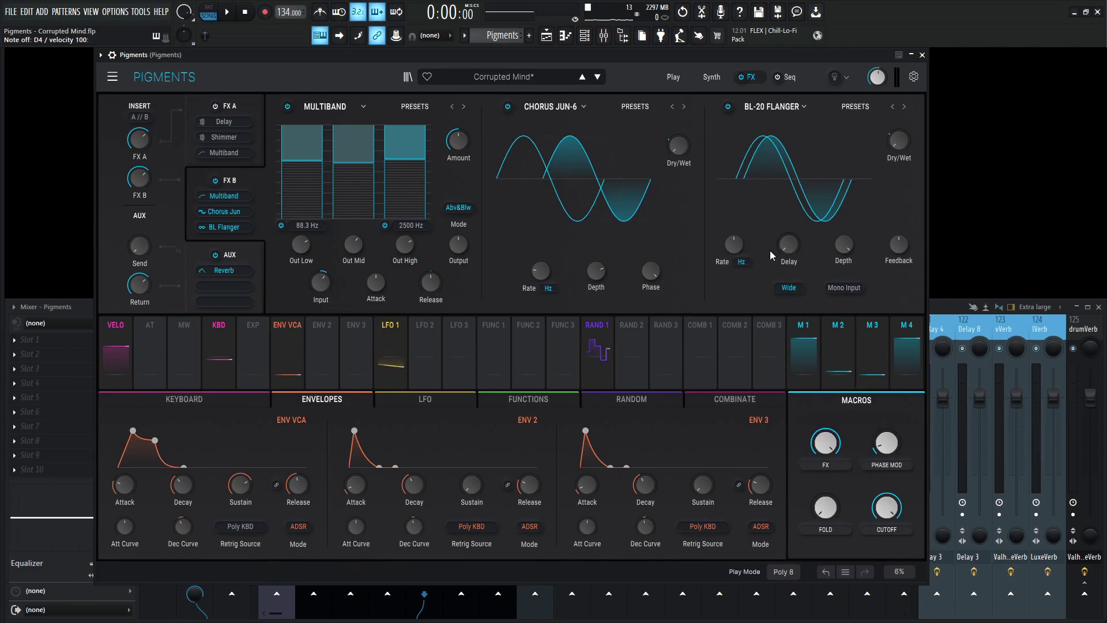
{"action": "mouse_move", "coordinate": [848, 249]}
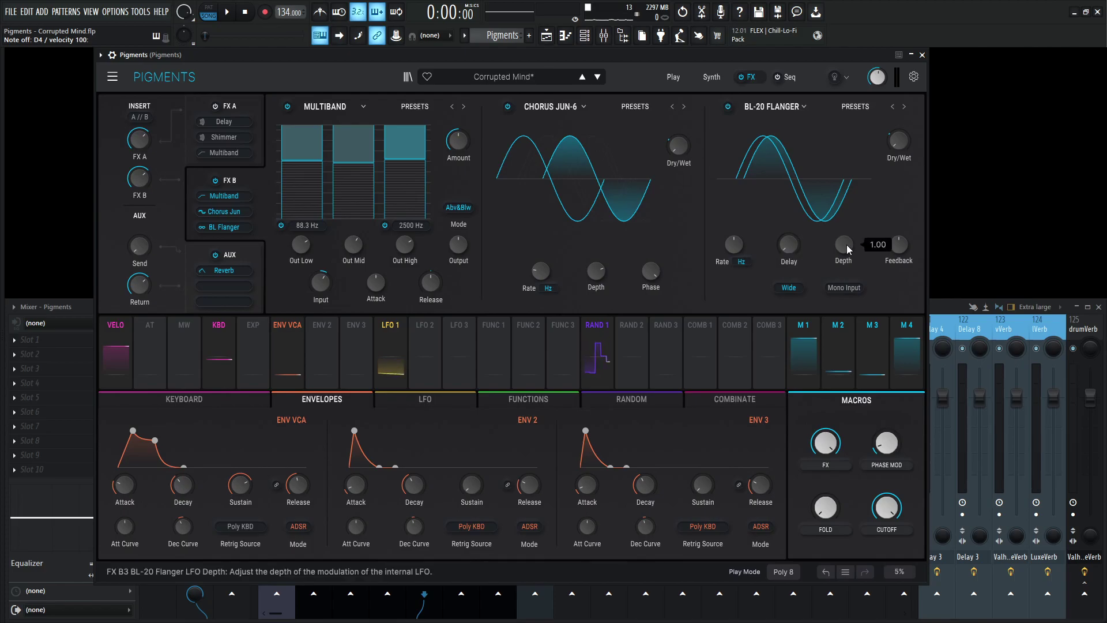
{"action": "mouse_move", "coordinate": [904, 243]}
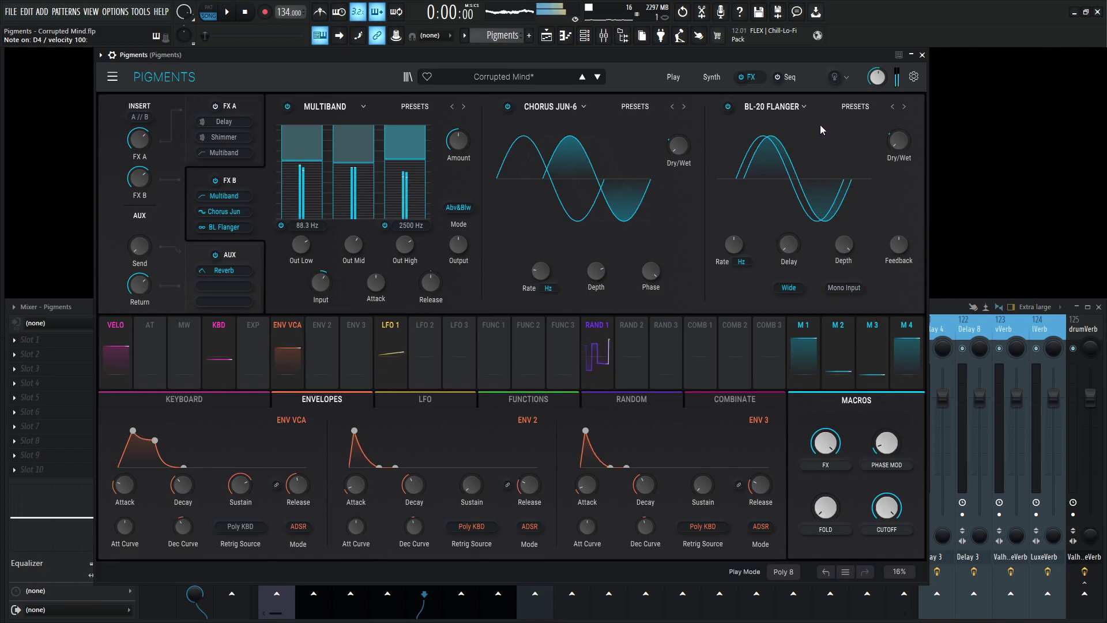
Step: Turn Engine 1 back on, glance at the effects page, and return to the synth page
{"action": "left_click", "coordinate": [718, 78]}
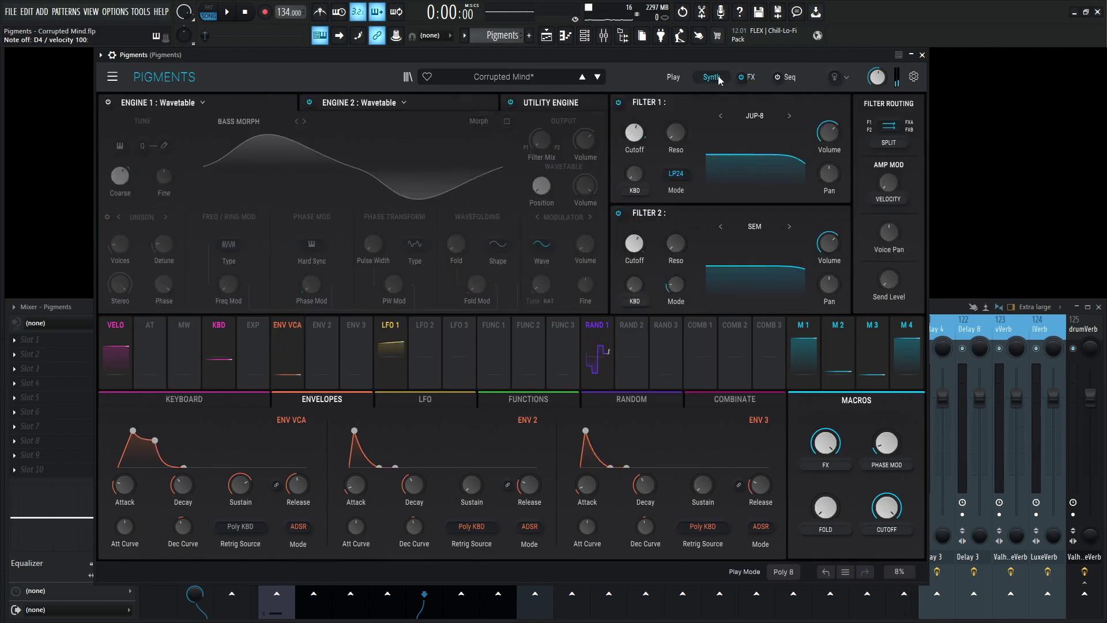
{"action": "left_click", "coordinate": [109, 103]}
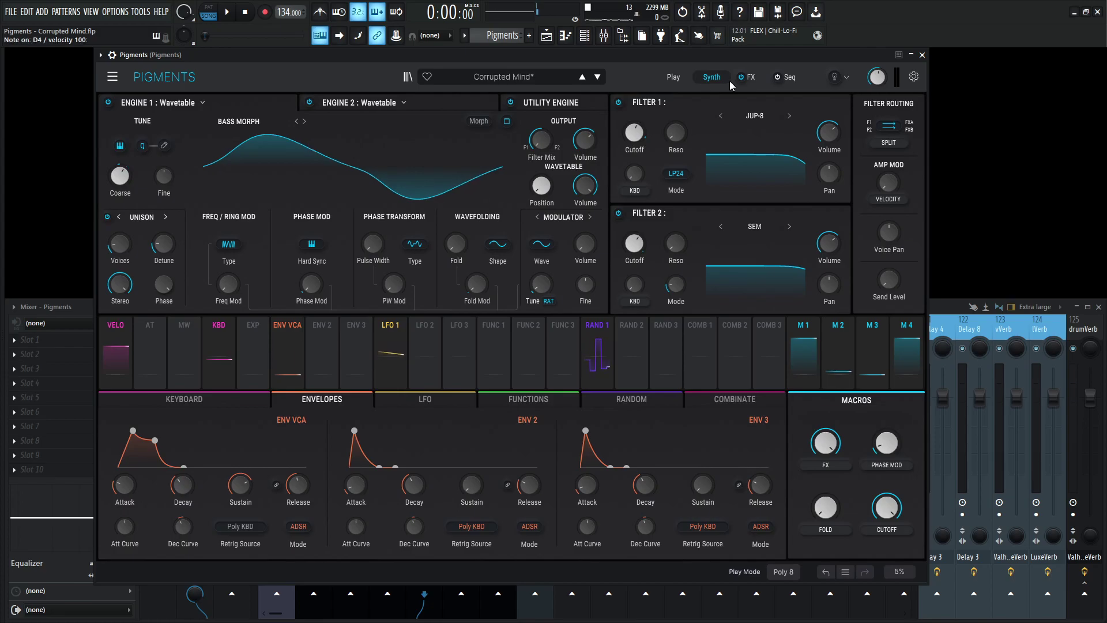
{"action": "left_click", "coordinate": [751, 76]}
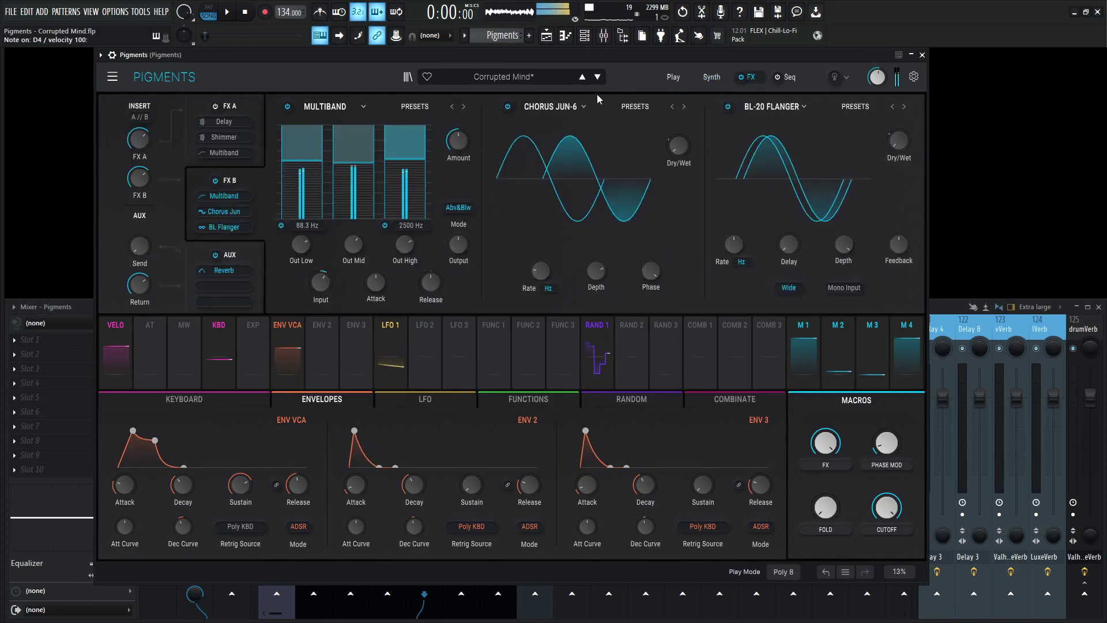
{"action": "left_click", "coordinate": [709, 78]}
Step: Sweep the macros: FOLD to about 0.28, CUTOFF to about 0.40, then adjust PHASE MOD
{"action": "left_click_drag", "start_coordinate": [825, 508], "coordinate": [833, 533]}
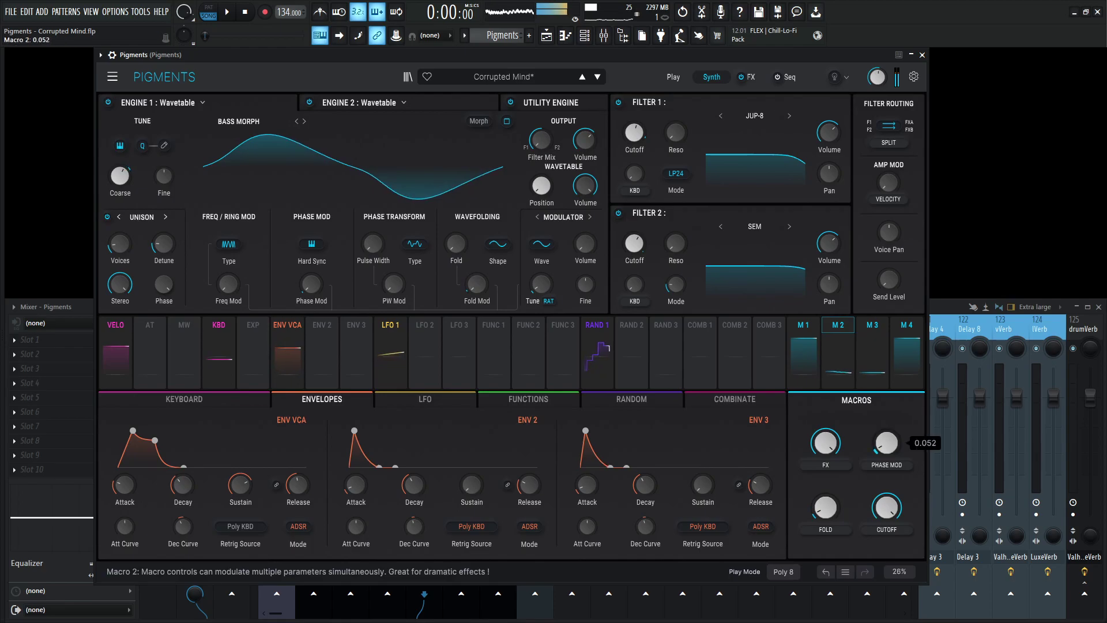
{"action": "left_click_drag", "start_coordinate": [887, 496], "coordinate": [824, 501]}
{"action": "mouse_move", "coordinate": [886, 444]}
{"action": "left_mouse_down"}
{"action": "mouse_move", "coordinate": [886, 416]}
{"action": "mouse_move", "coordinate": [886, 439]}
{"action": "left_mouse_up"}
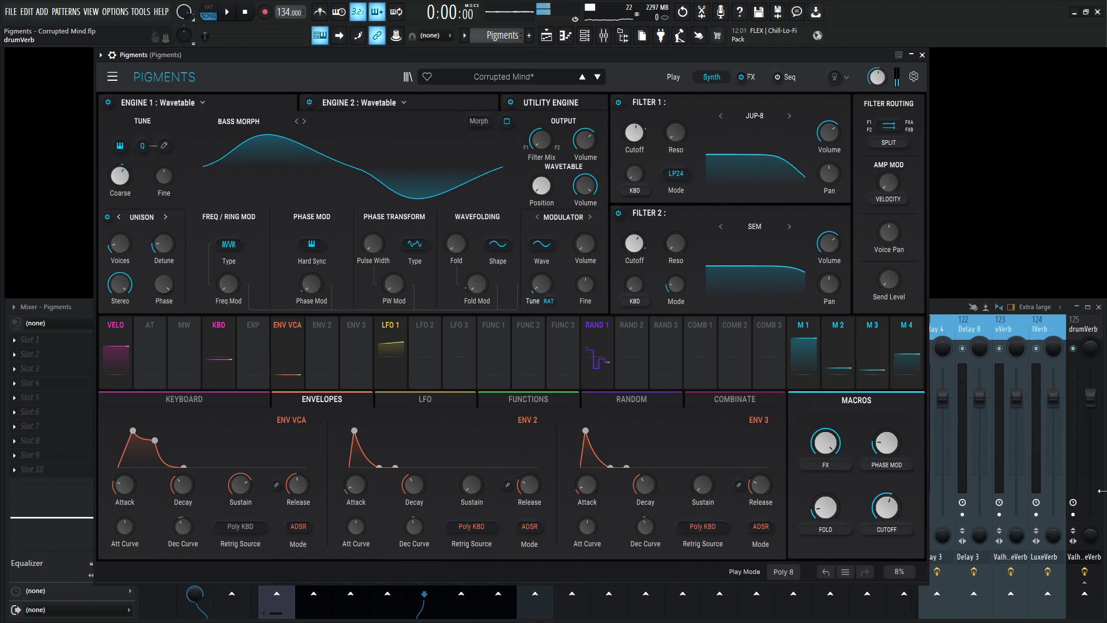